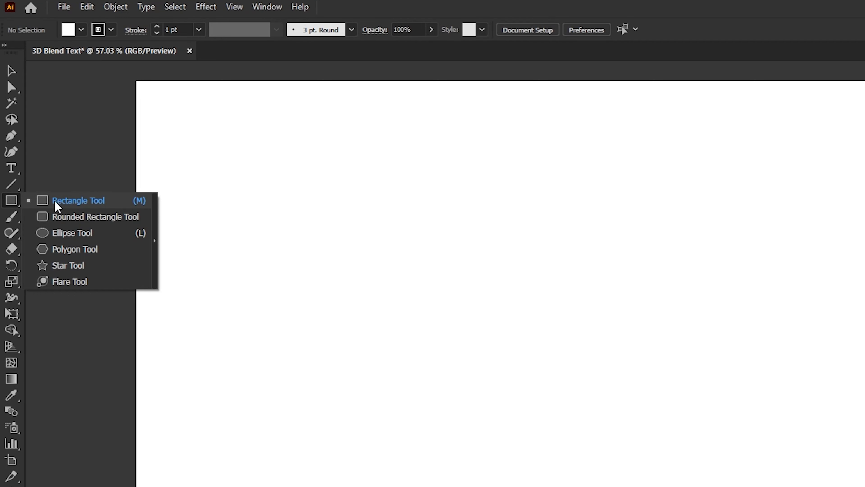
Draw a circle about 106 px in diameter with the Ellipse tool in the upper-middle area of the artboard
left_click(56, 234)
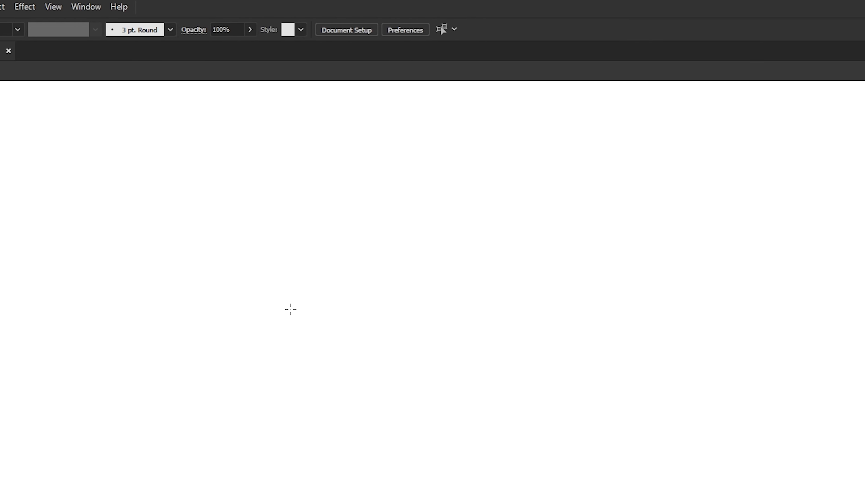
left_click_drag(510, 315, 522, 305)
left_click_drag(341, 305, 357, 287)
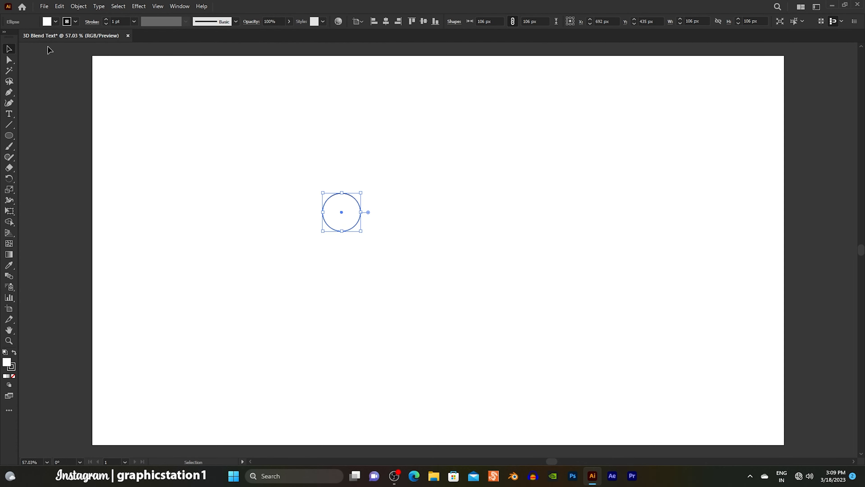
Fill the circle with the preset white-to-black linear gradient
left_click(184, 9)
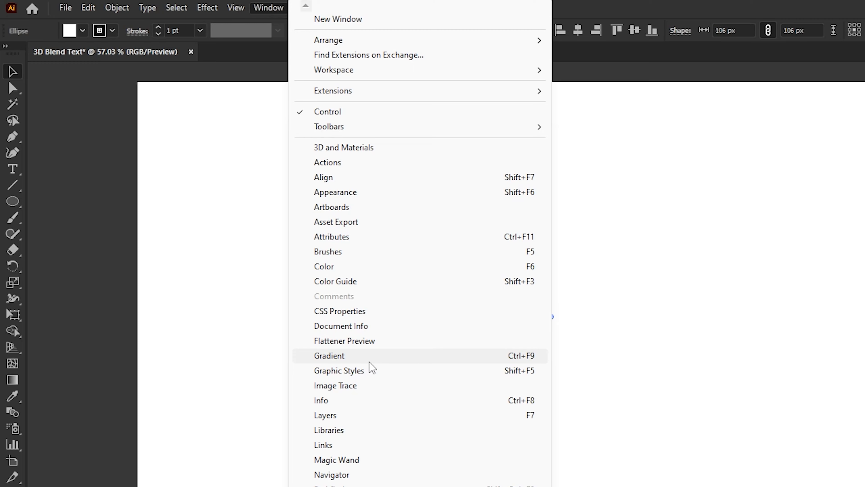
left_click(354, 360)
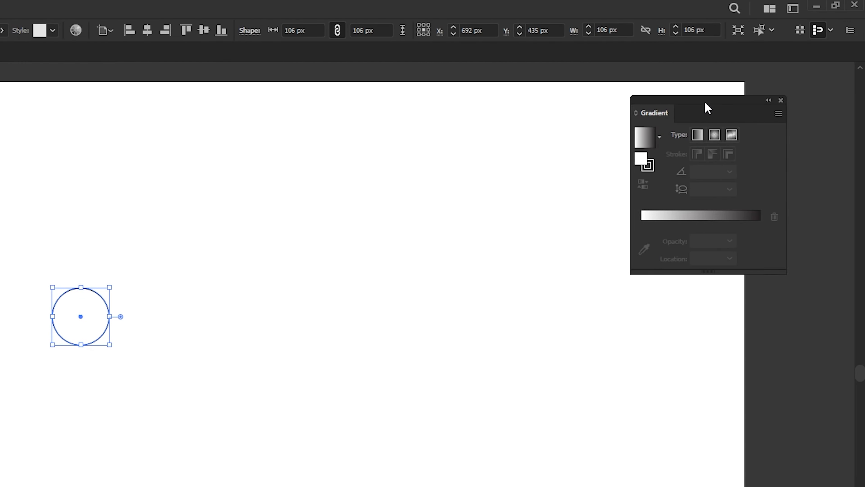
left_click_drag(707, 108, 400, 252)
left_click(354, 281)
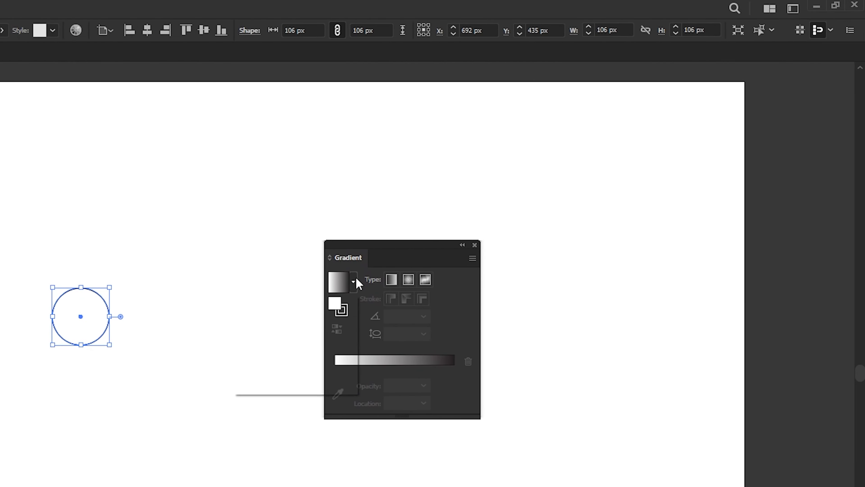
left_click(286, 312)
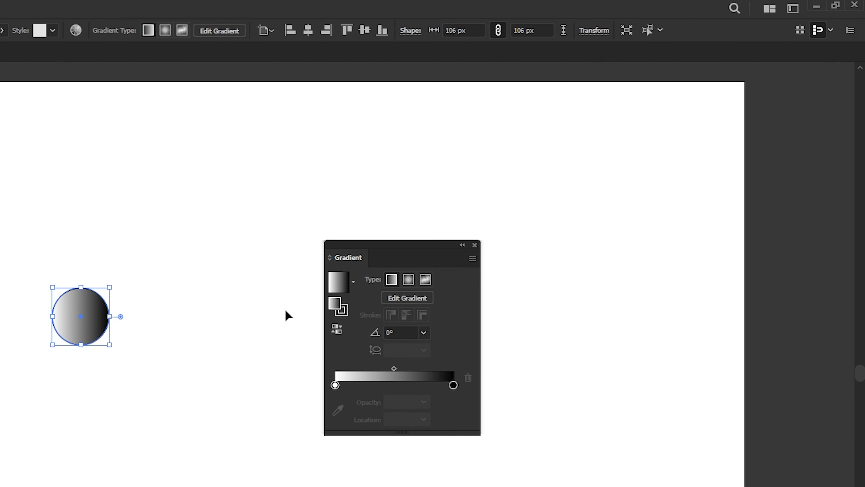
Recolor the circle's gradient with RGB Cyan as the start stop and purple as the end stop, and deselect the circle
double_click(335, 283)
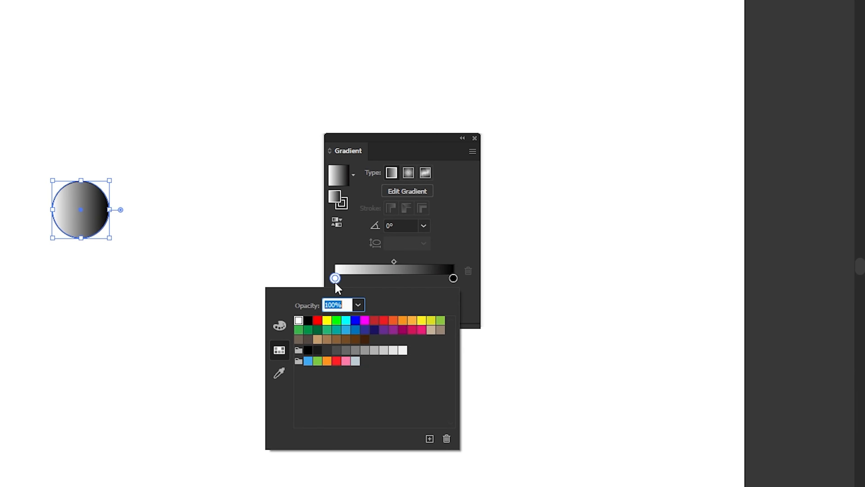
left_click(347, 321)
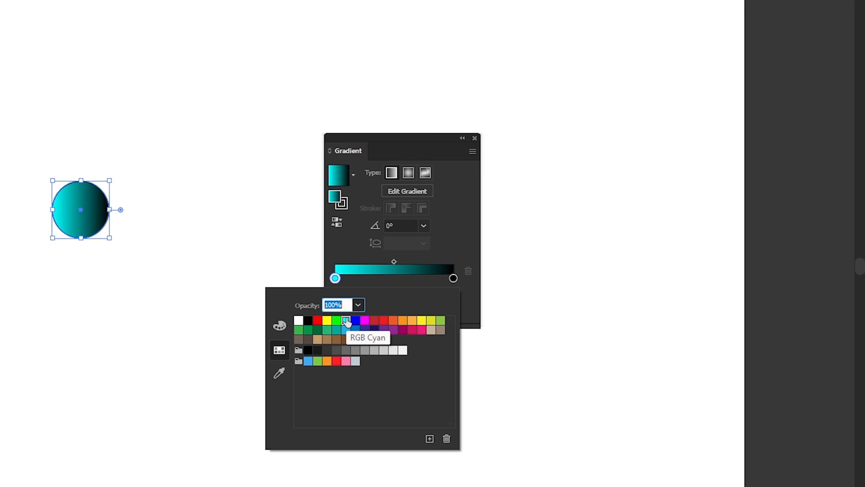
left_click(375, 284)
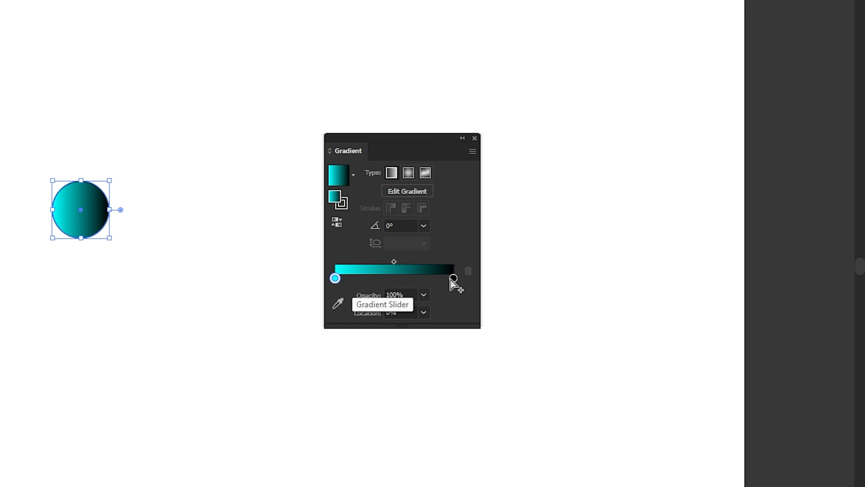
double_click(453, 278)
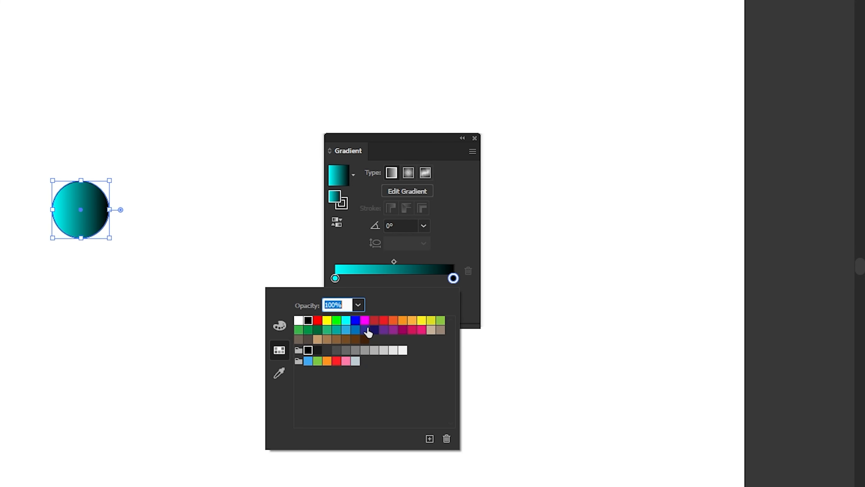
left_click(386, 330)
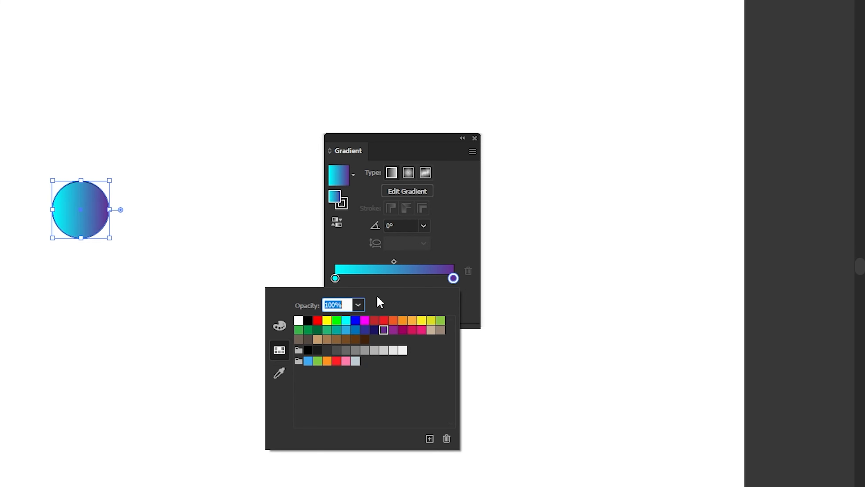
left_click(373, 282)
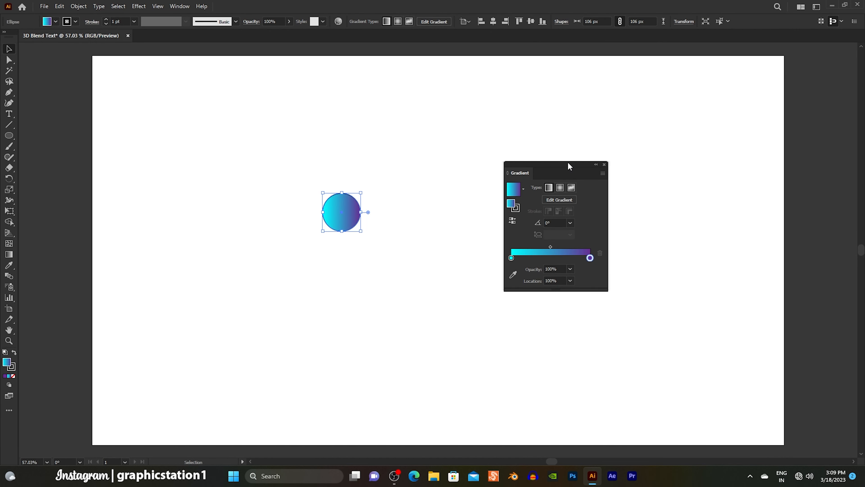
left_click_drag(470, 146, 705, 10)
left_click(561, 197)
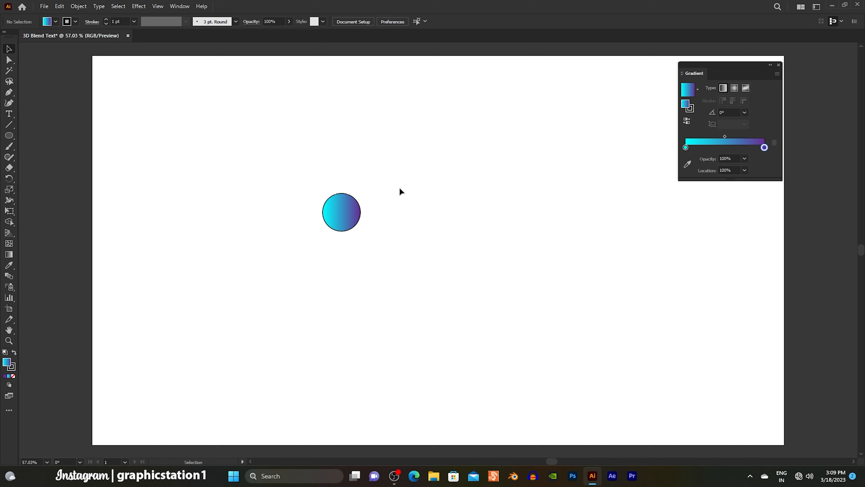
Remove the stroke from the gradient circle
left_click_drag(317, 171, 363, 255)
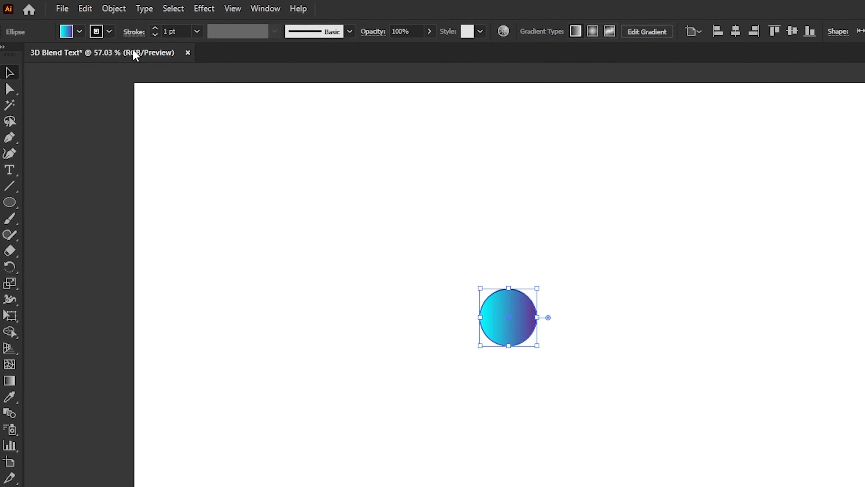
left_click(109, 32)
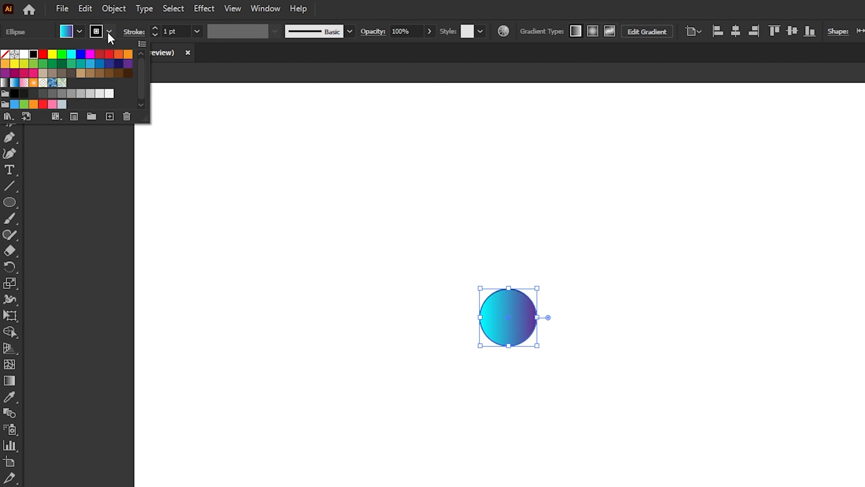
left_click(5, 54)
left_click(14, 35)
left_click(342, 204)
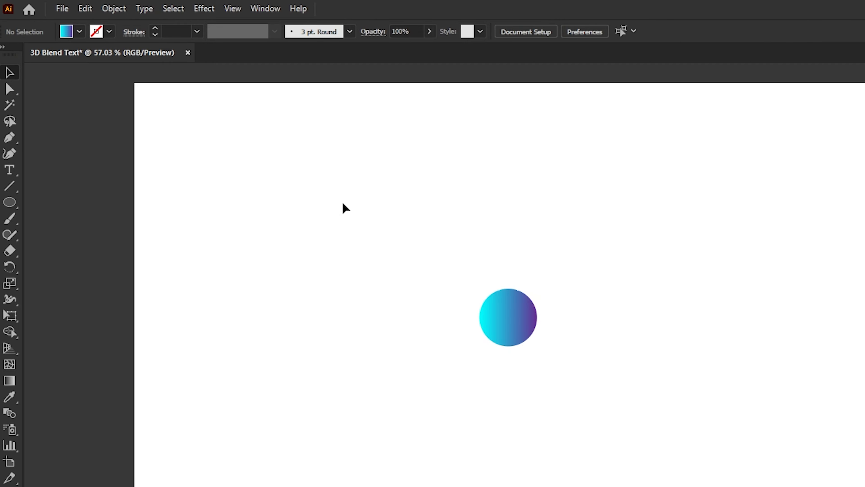
Copy the gradient circle to the clipboard
left_click_drag(469, 265, 566, 380)
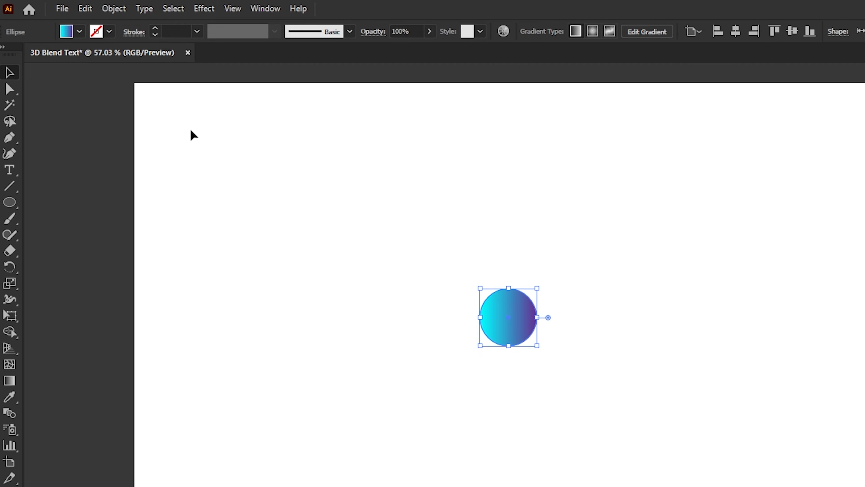
left_click(85, 8)
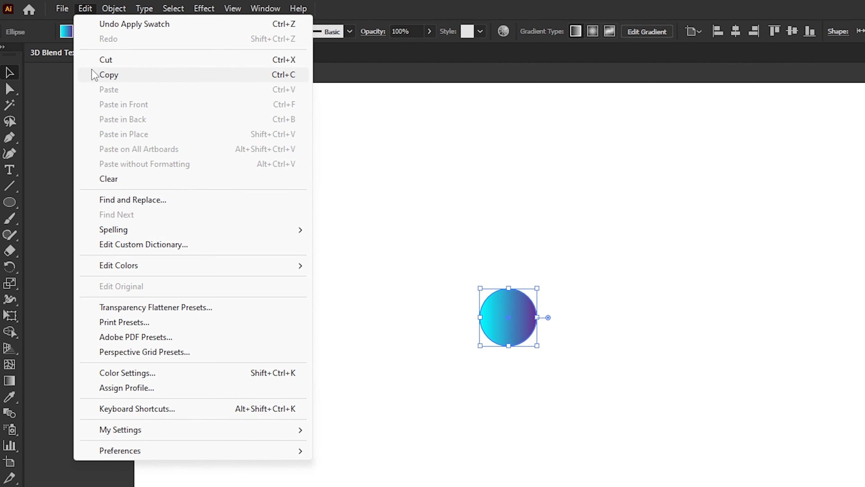
left_click(92, 70)
Set the blend of the circles to 300 specified steps and move the resulting bar up toward the artboard's upper edge
left_click(444, 329)
left_click(435, 354)
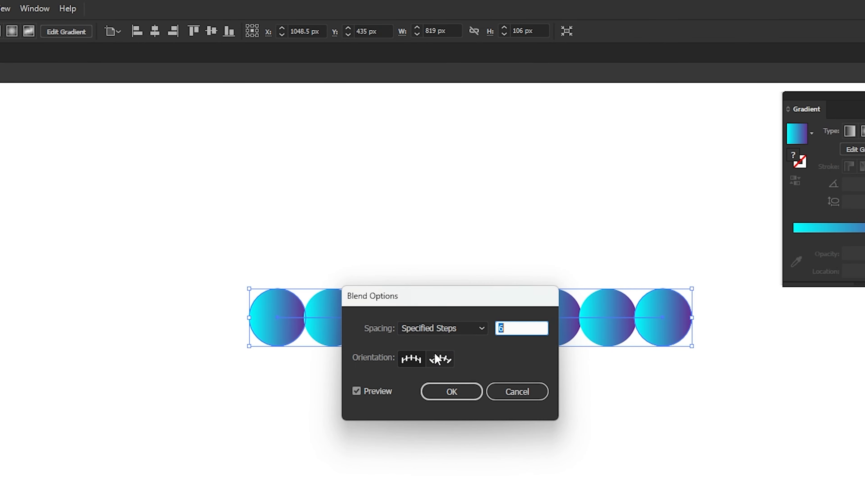
left_click_drag(434, 302, 433, 362)
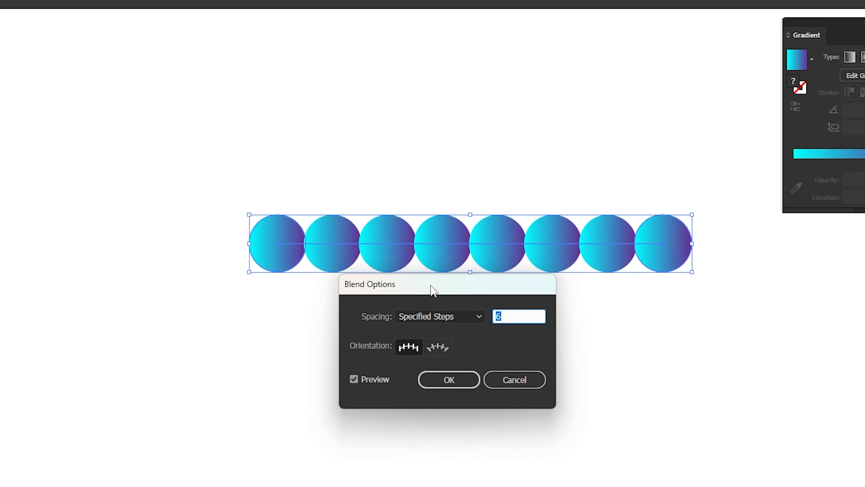
left_click(502, 312)
type("300")
left_click(449, 380)
left_click_drag(470, 211, 444, 118)
left_click(451, 185)
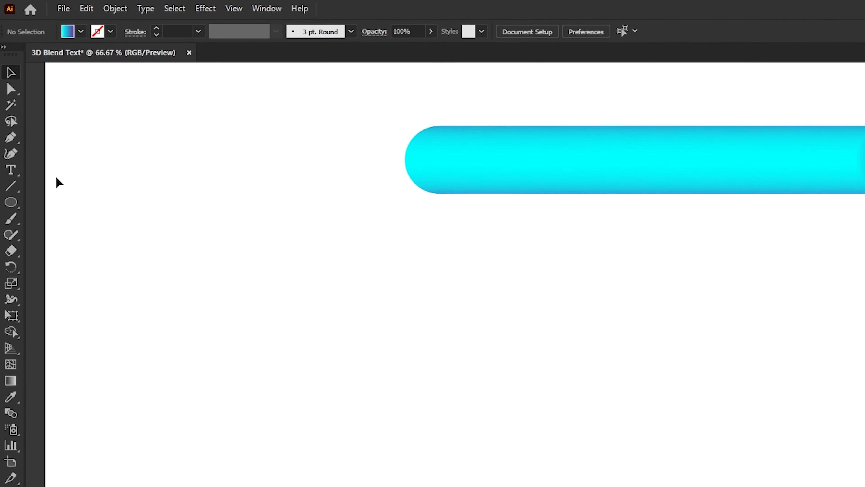
Add the letter "G" as text below the blended bar, scale it up to about 636 pt and shift it slightly down
left_click_drag(17, 176, 56, 175)
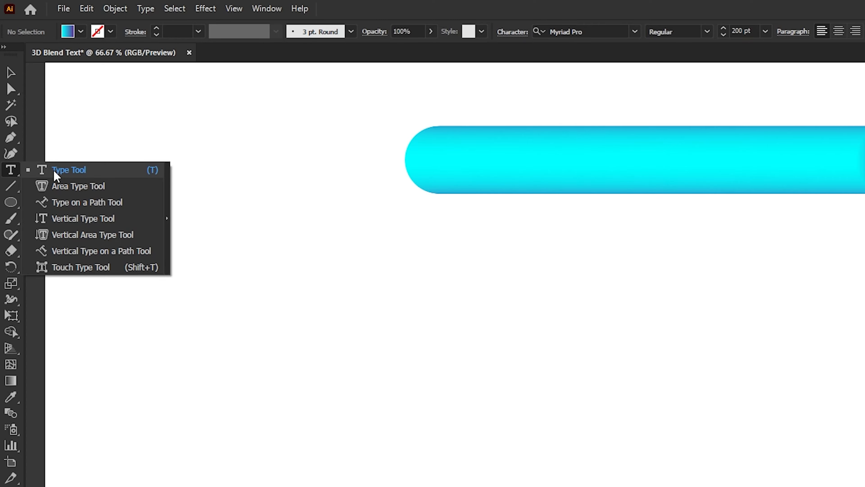
left_click(55, 175)
left_click(586, 399)
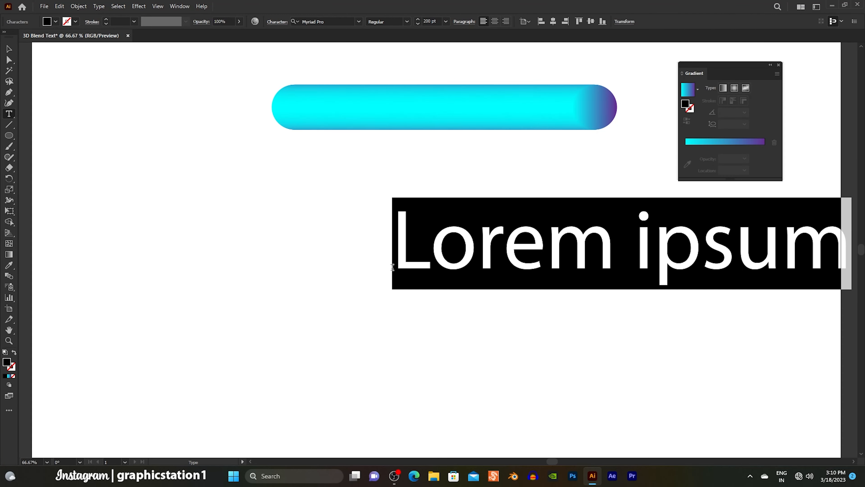
type("G")
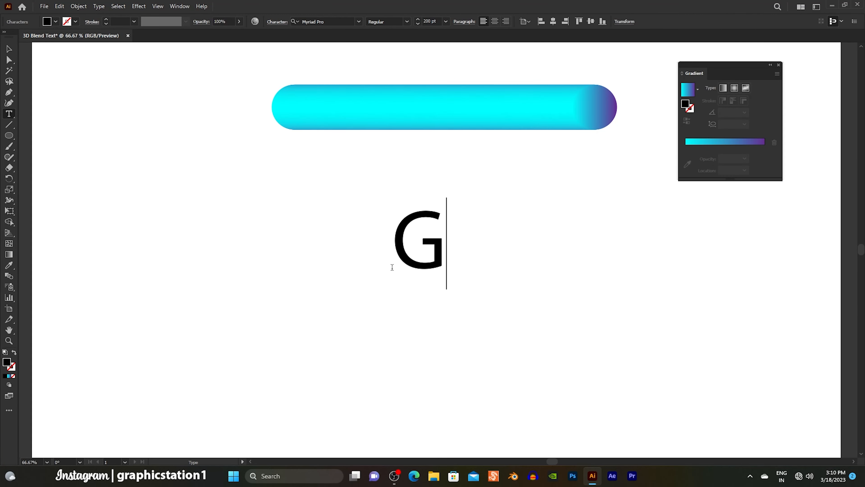
left_click(3, 50)
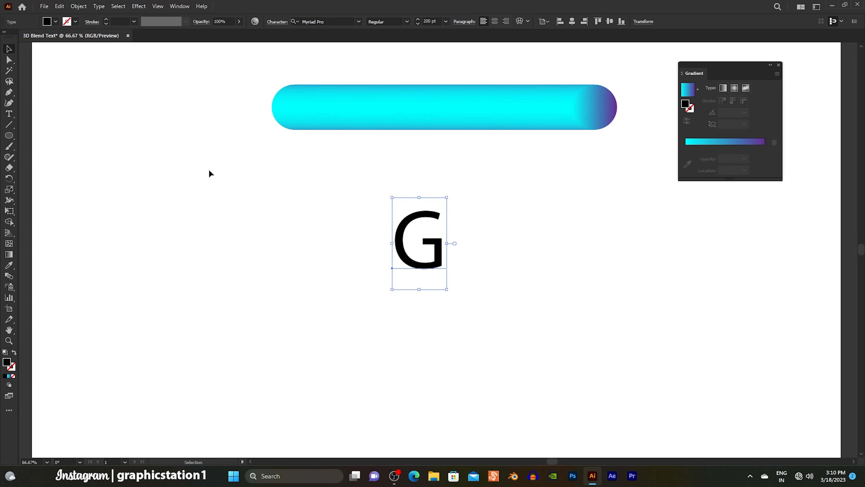
left_click_drag(446, 291, 579, 391)
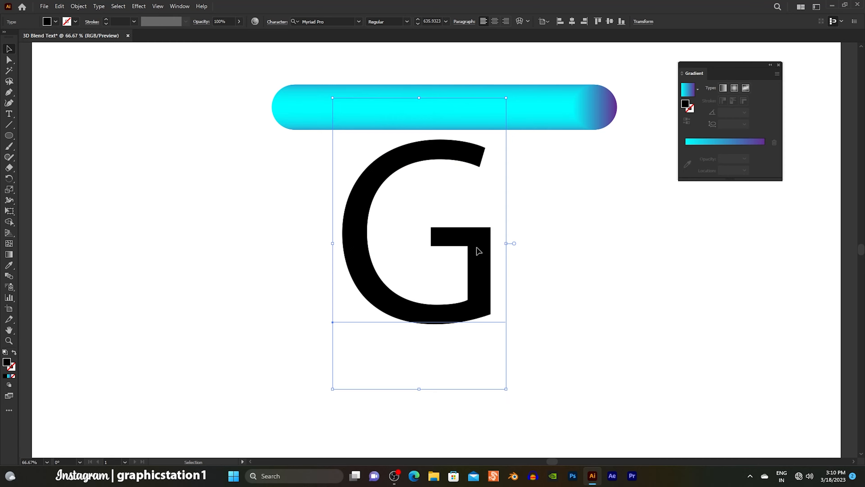
left_click_drag(479, 251, 507, 273)
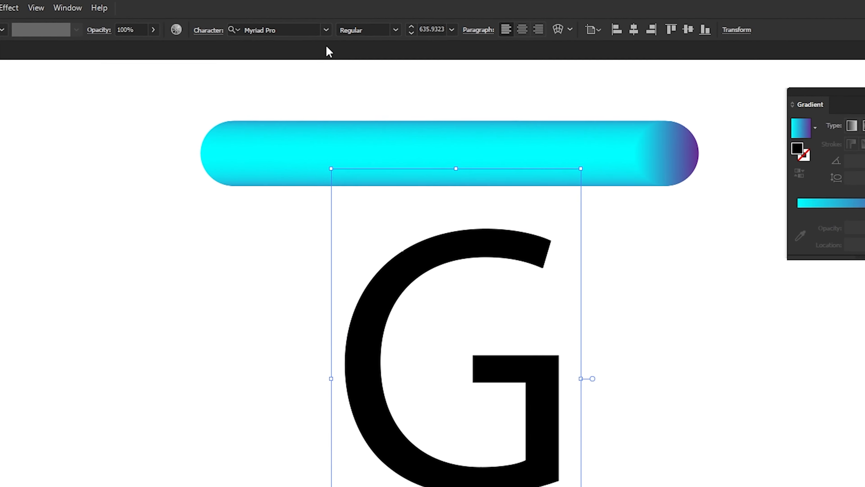
Search the fonts for "goth" and set the letter G in Gotham-Bold
left_click(354, 19)
left_click(321, 31)
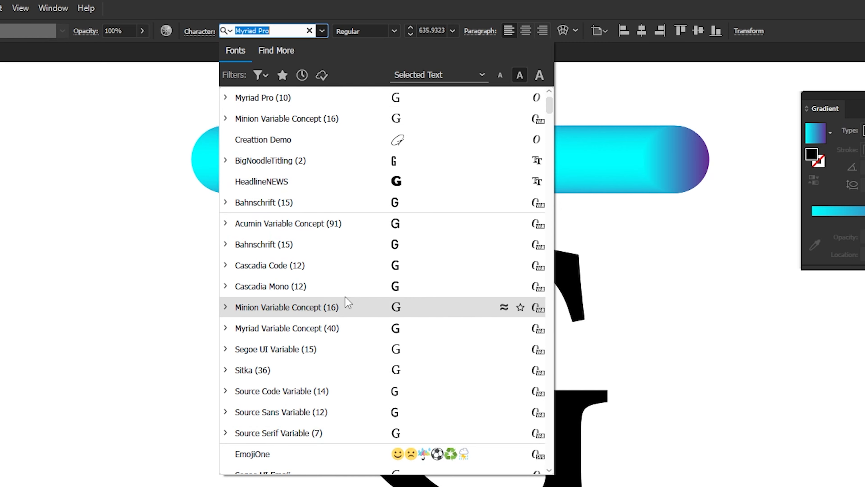
scroll(344, 276, "down", 1)
scroll(344, 280, "up", 2)
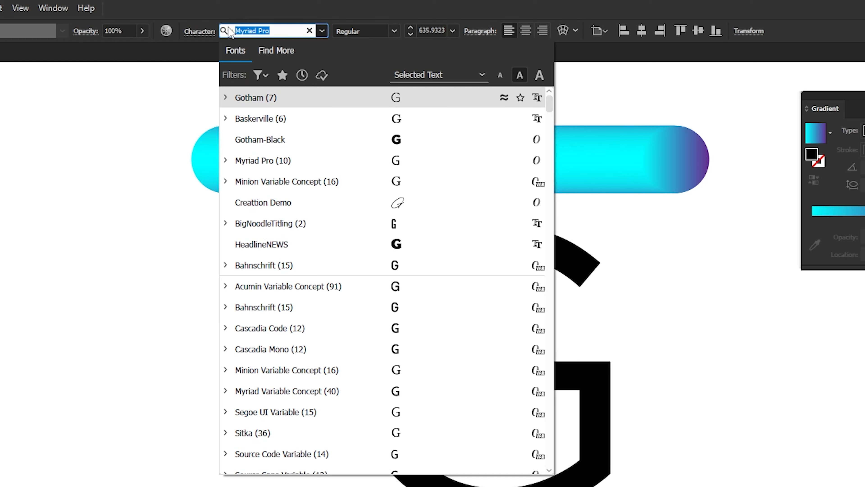
type("goth")
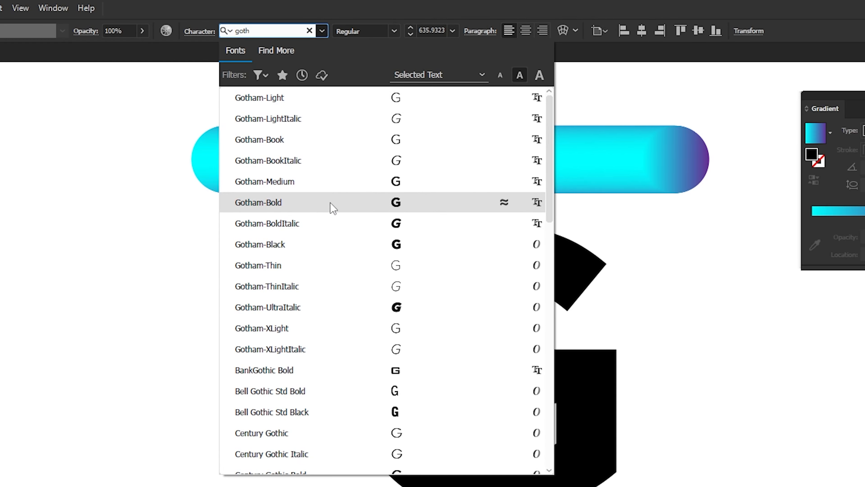
left_click(353, 204)
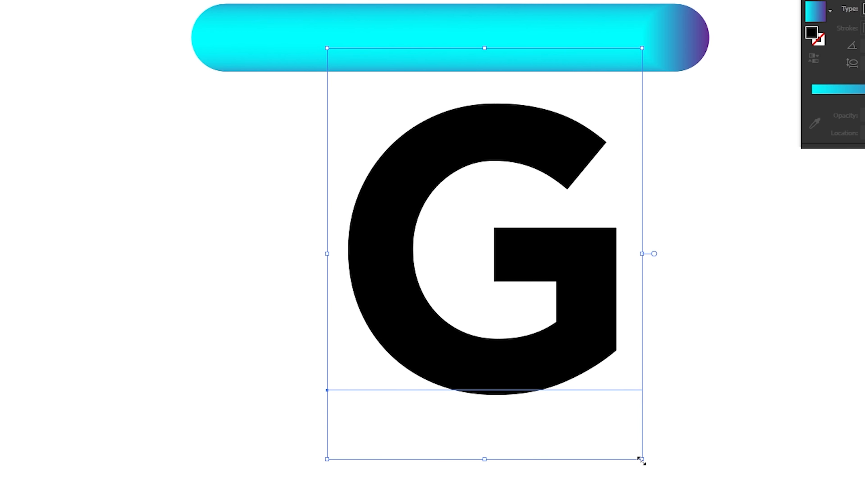
Enlarge the G slightly, reposition it below the bar and convert it to outlines
left_click_drag(640, 460, 653, 477)
left_click_drag(613, 324, 601, 358)
right_click(555, 302)
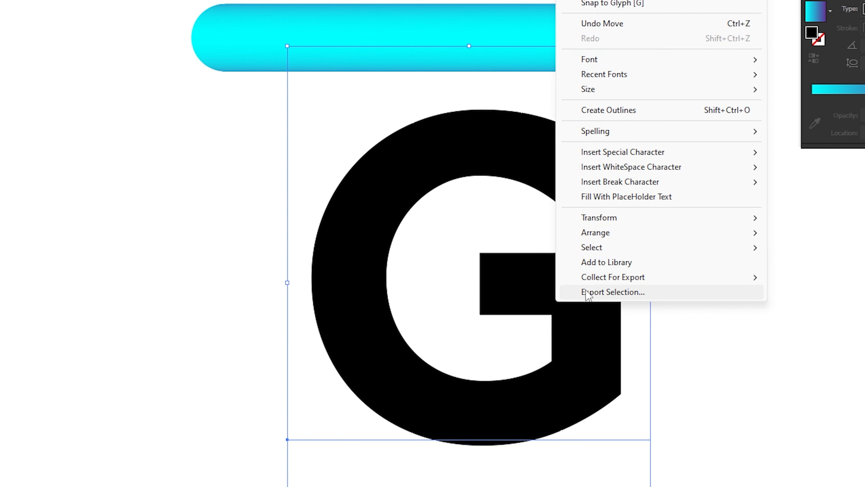
left_click(614, 114)
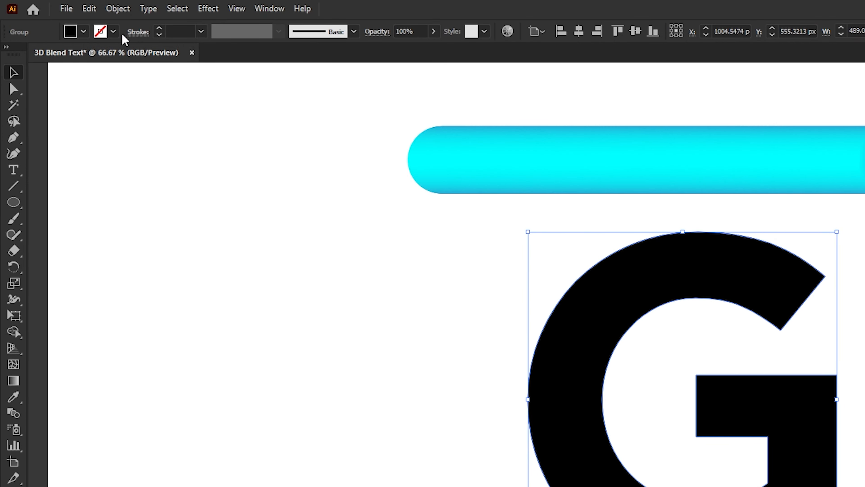
Give the outlined G a black stroke and no fill
left_click(113, 31)
left_click(37, 54)
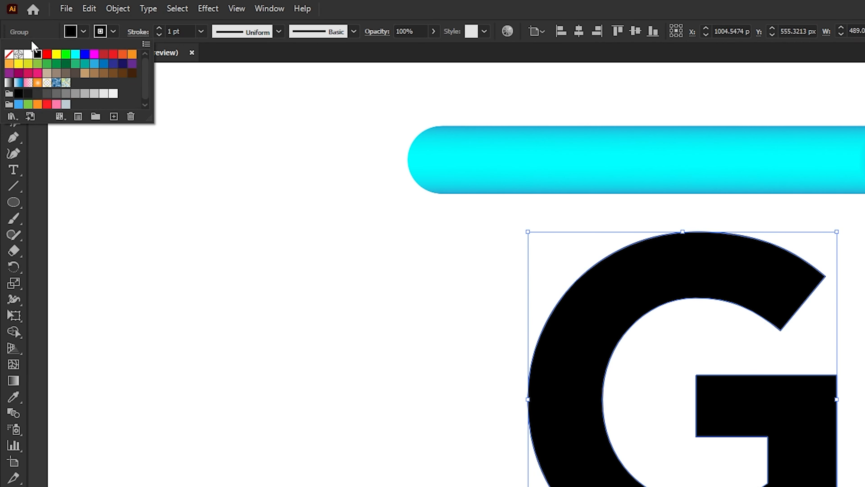
left_click(82, 33)
left_click(8, 54)
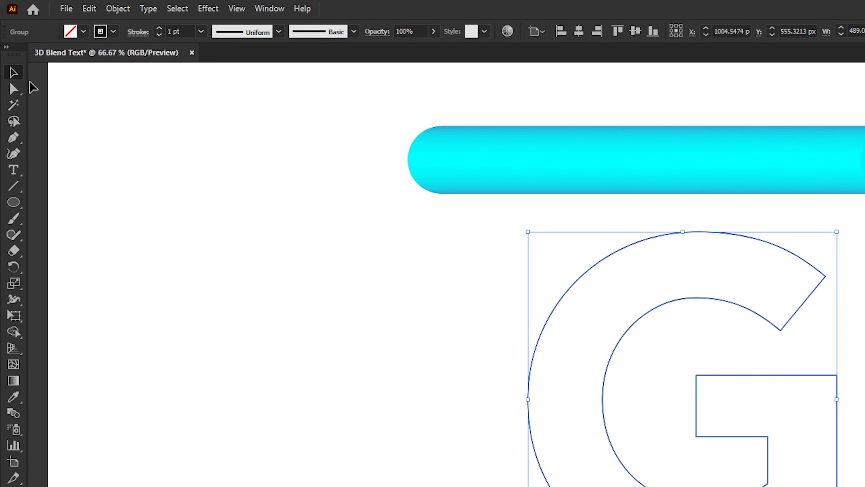
Delete the G's upper end segment and its whole inner contour, keeping the outer curve, right edge and upper crossbar line
left_click(14, 88)
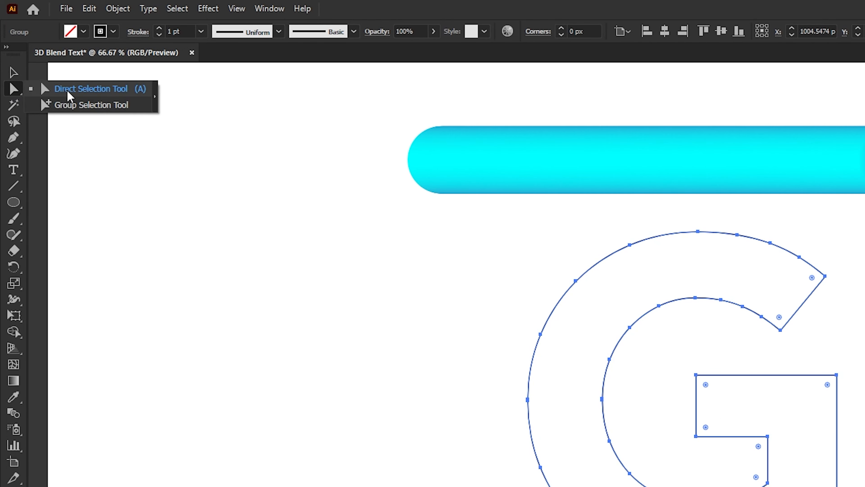
left_click(67, 91)
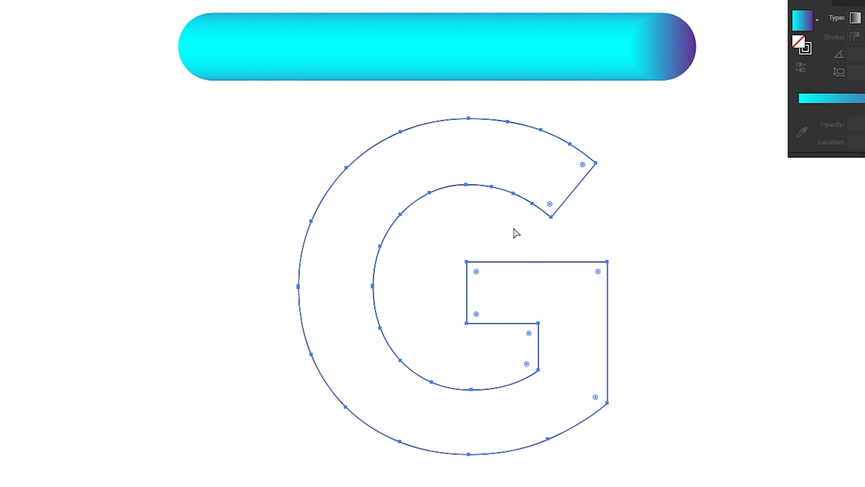
left_click_drag(754, 343, 796, 309)
left_click_drag(568, 195, 568, 196)
key("Delete")
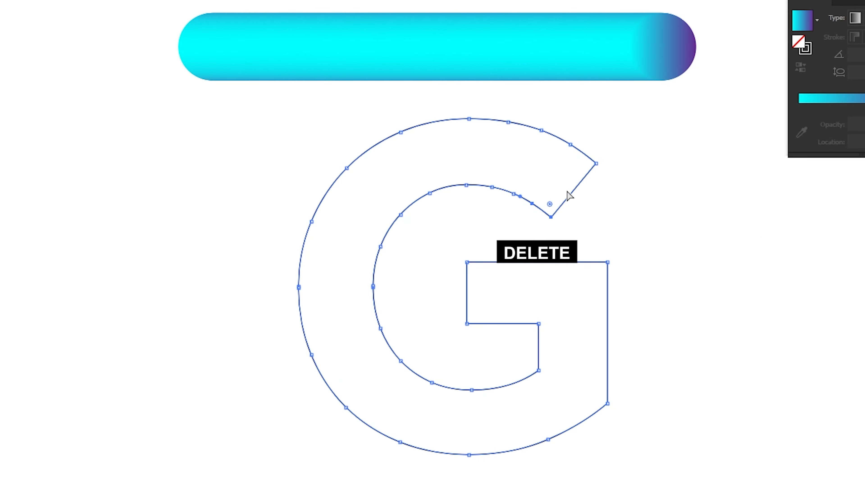
left_click_drag(525, 172, 401, 364)
key("Delete")
key("Delete")
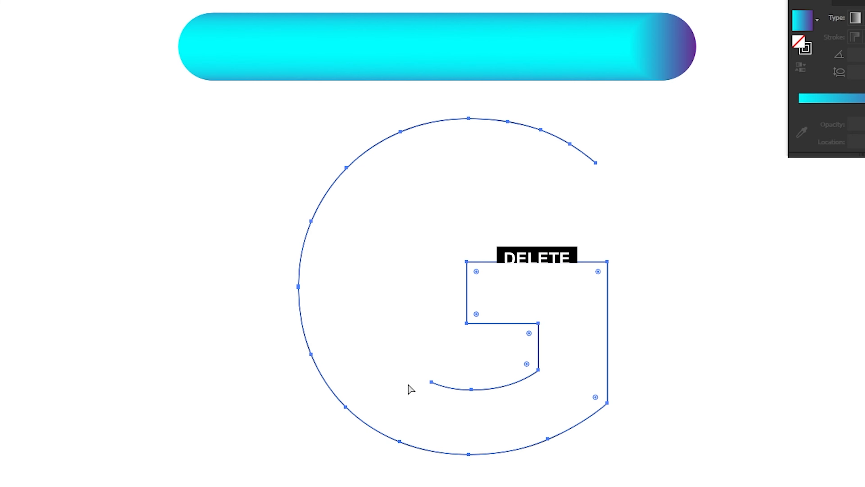
left_click_drag(420, 403, 587, 299)
key("Delete")
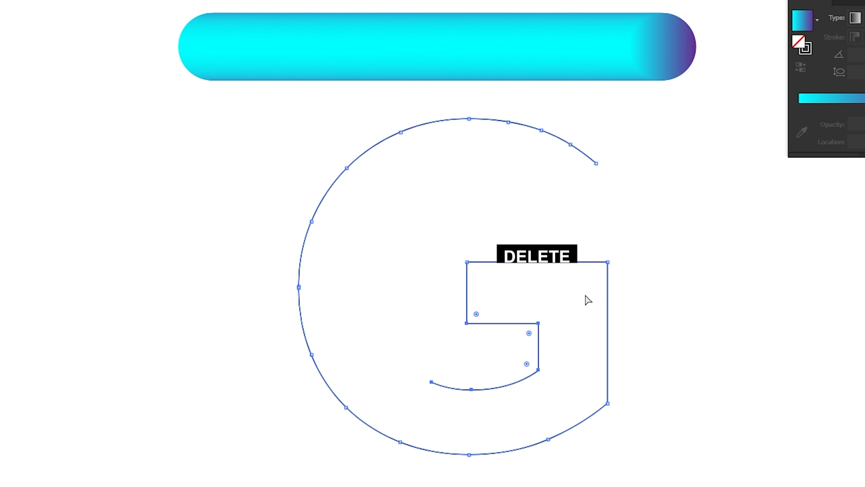
Nudge the two end points of the G's crossbar line slightly downward
left_click_drag(442, 231, 641, 291)
key("Down")
key("Down")
key("Down")
key("Down")
key("Down")
key("Down")
key("Down")
key("Down")
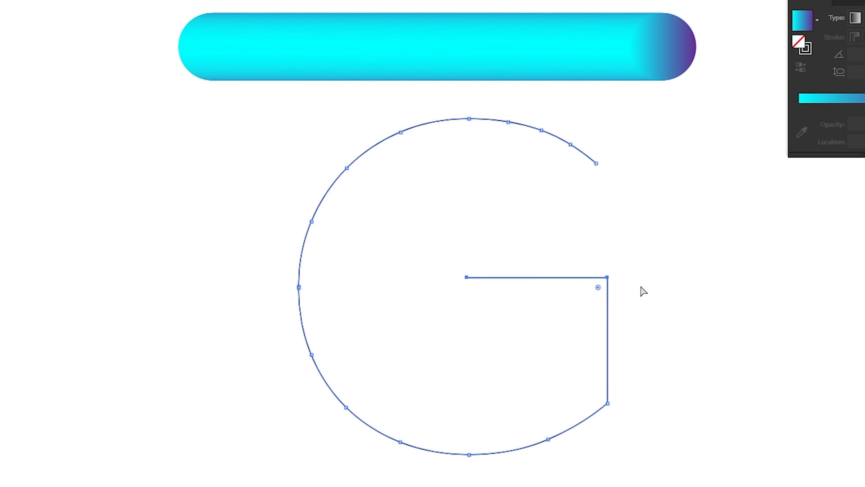
key("Up")
key("Up")
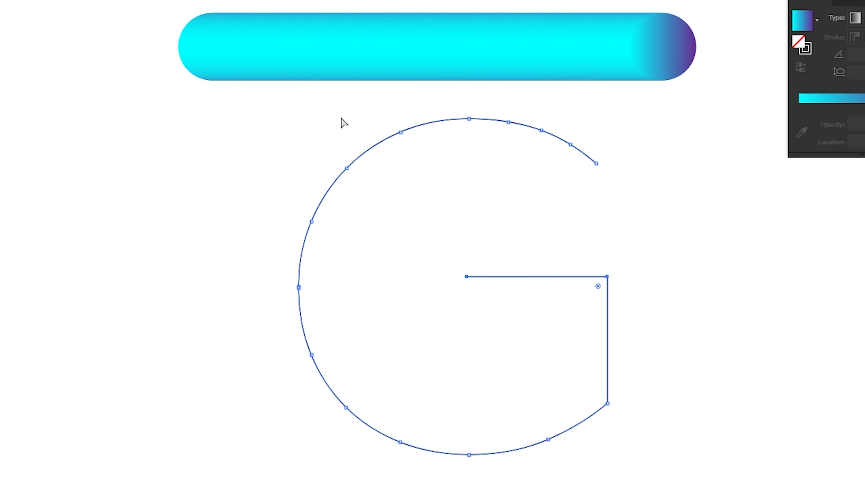
Make the trimmed G a compound path, then release it so it becomes a plain path
left_click(12, 73)
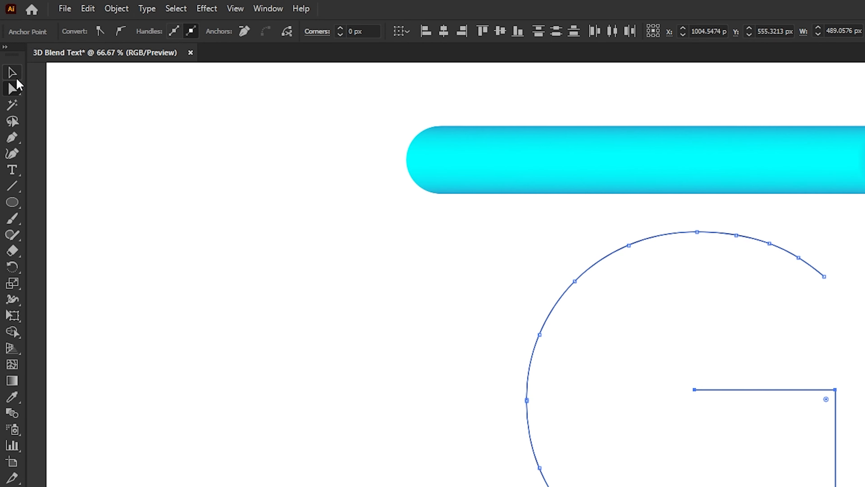
left_click(338, 292)
left_click_drag(504, 291, 578, 375)
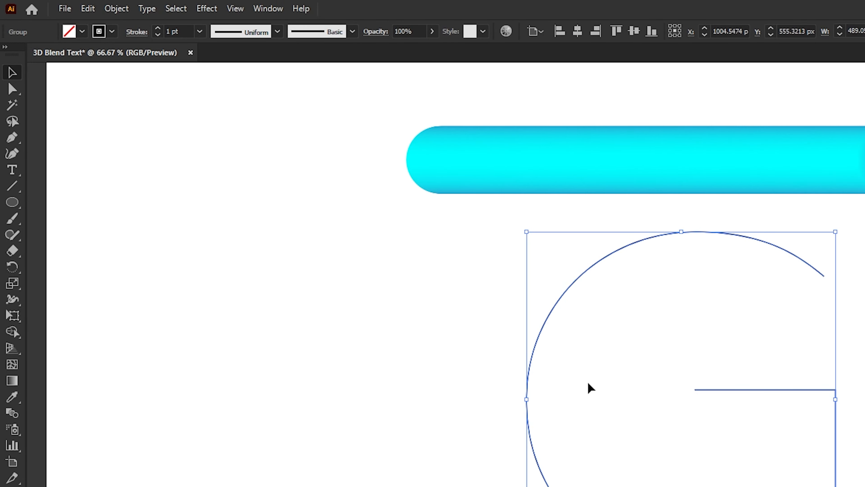
left_click(116, 9)
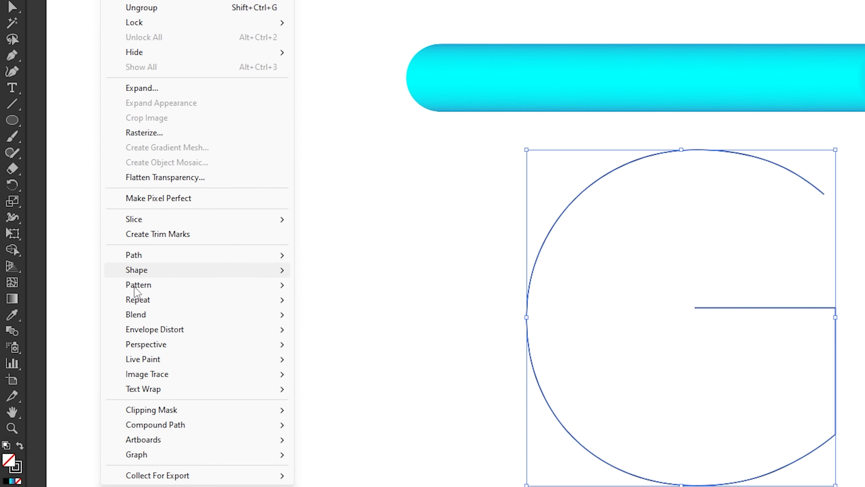
mouse_move(160, 432)
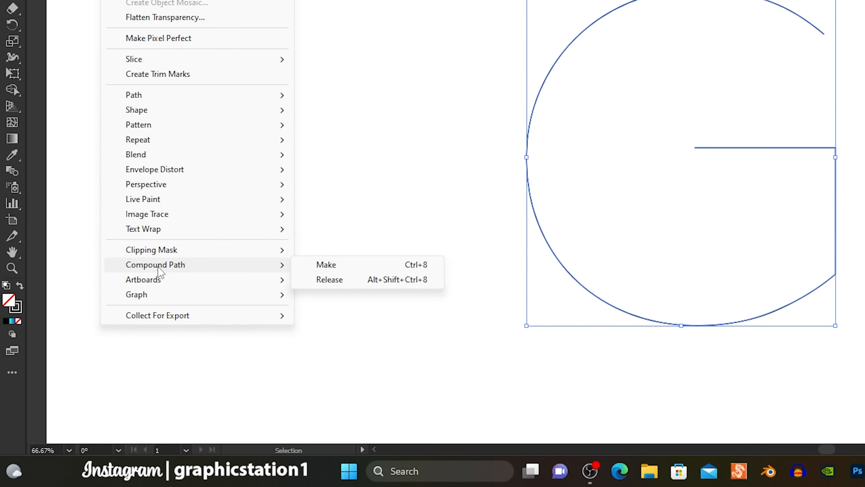
left_click(349, 272)
right_click(562, 137)
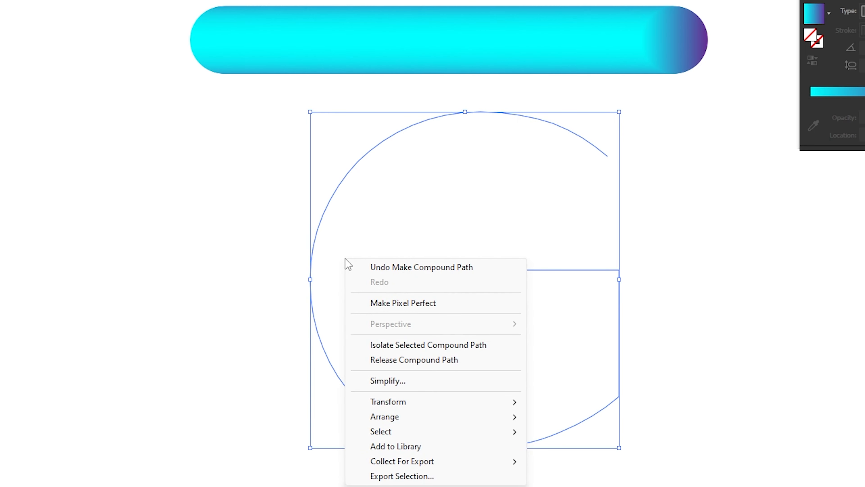
left_click(399, 364)
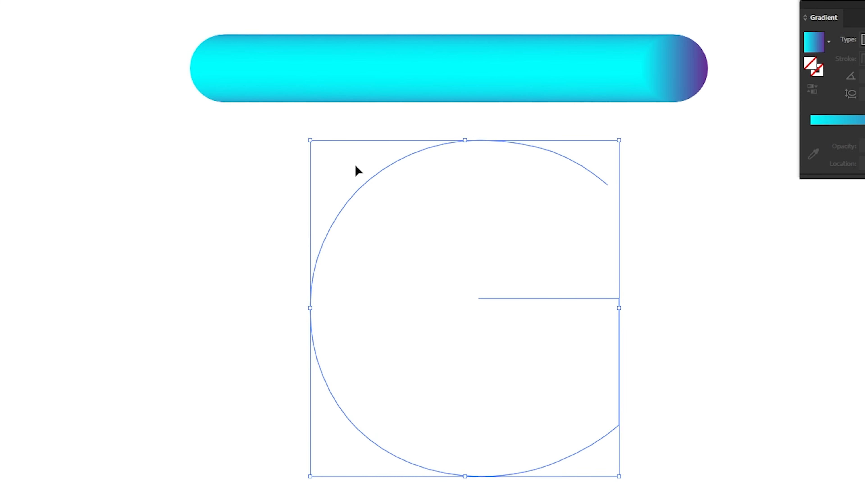
Select the blended bar together with the G path and replace the blend's spine with the G
left_click_drag(333, 1, 463, 251)
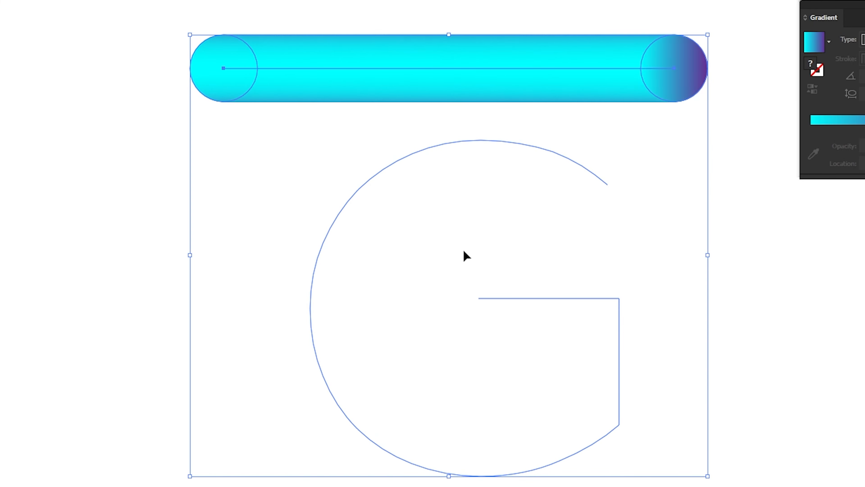
left_click(114, 6)
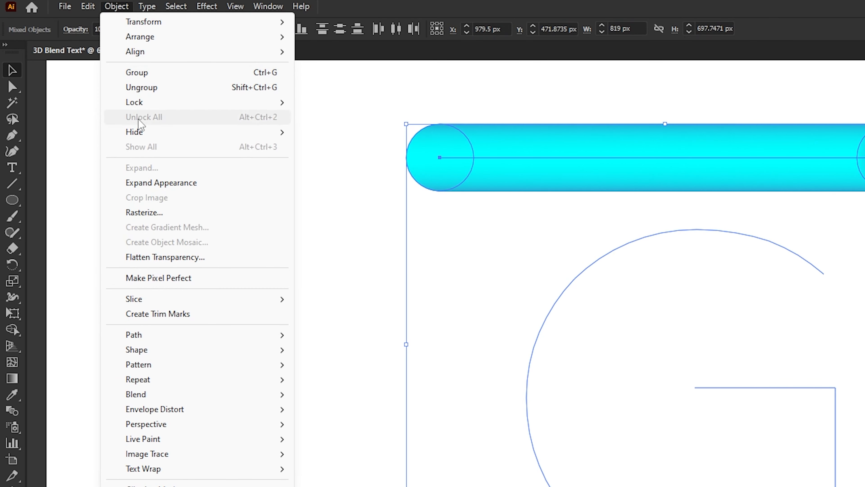
mouse_move(190, 381)
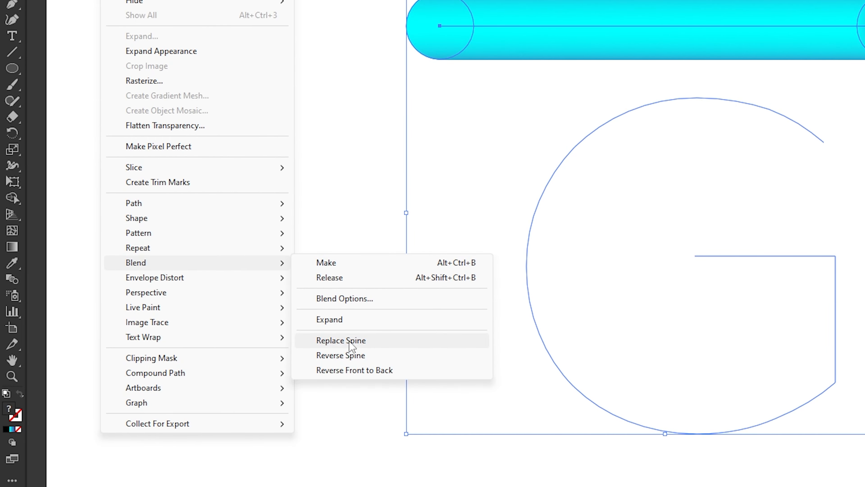
left_click(371, 343)
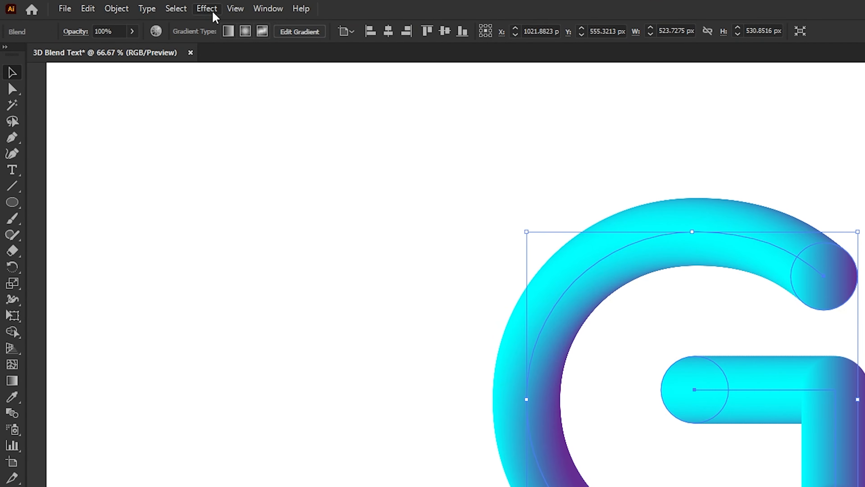
Apply a Pucker & Bloat distortion of 75% to the G-shaped blend and deselect it
left_click(213, 12)
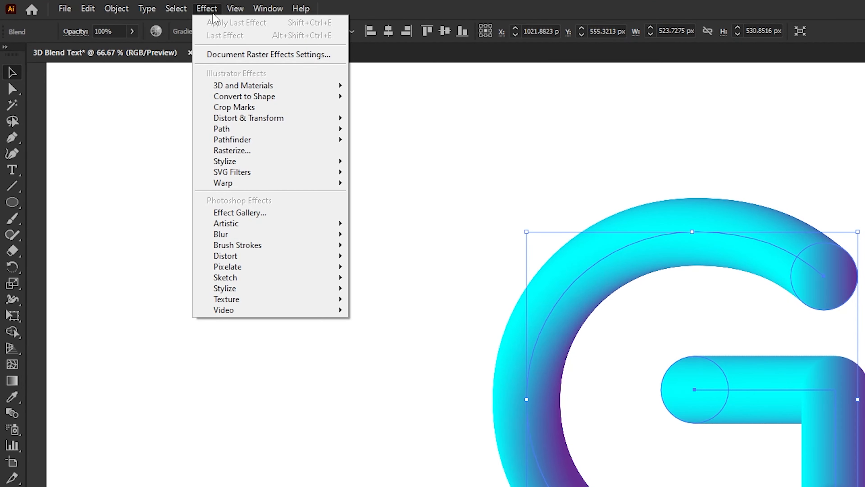
mouse_move(219, 121)
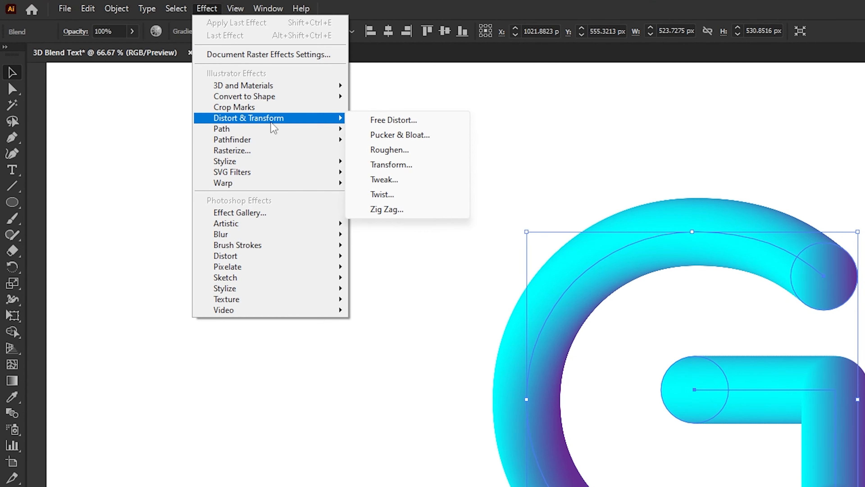
left_click(366, 135)
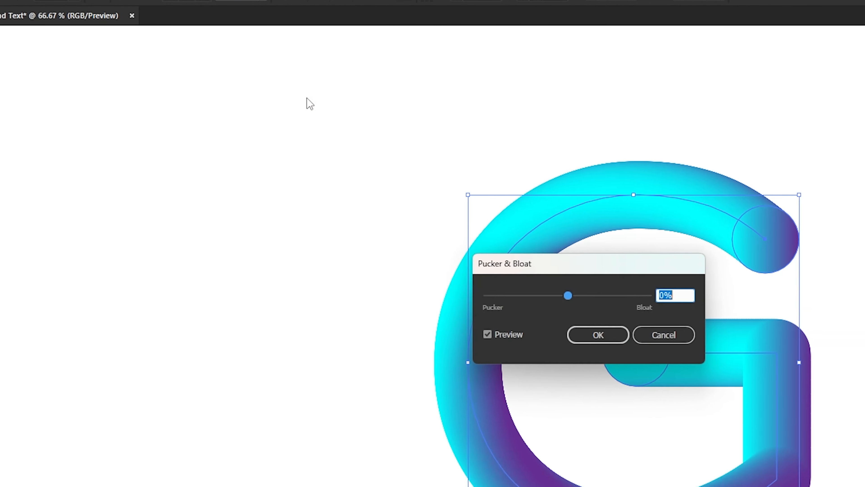
left_click_drag(576, 273, 617, 309)
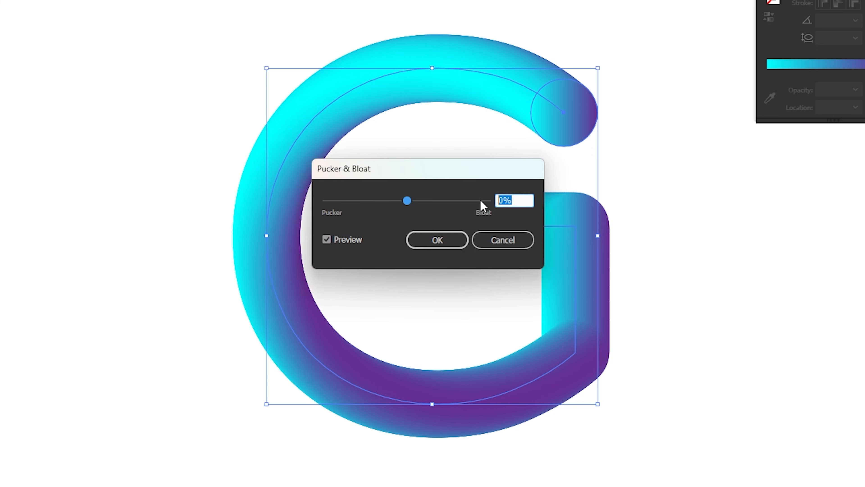
type("75")
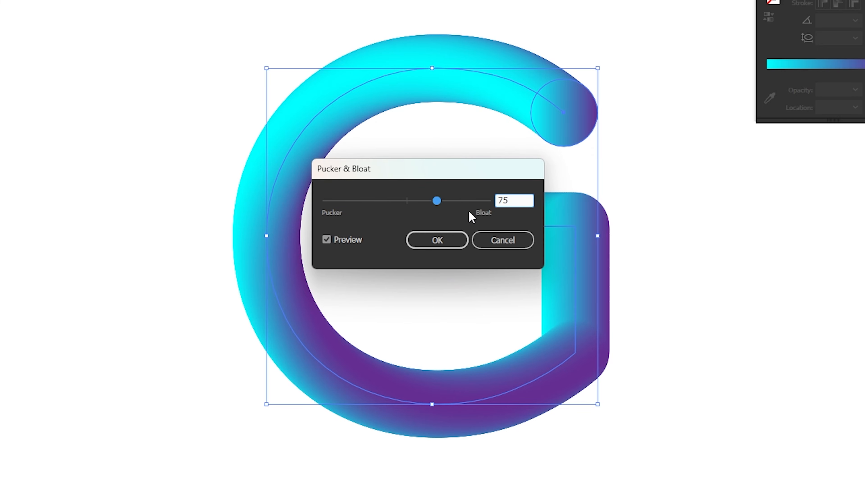
left_click(455, 244)
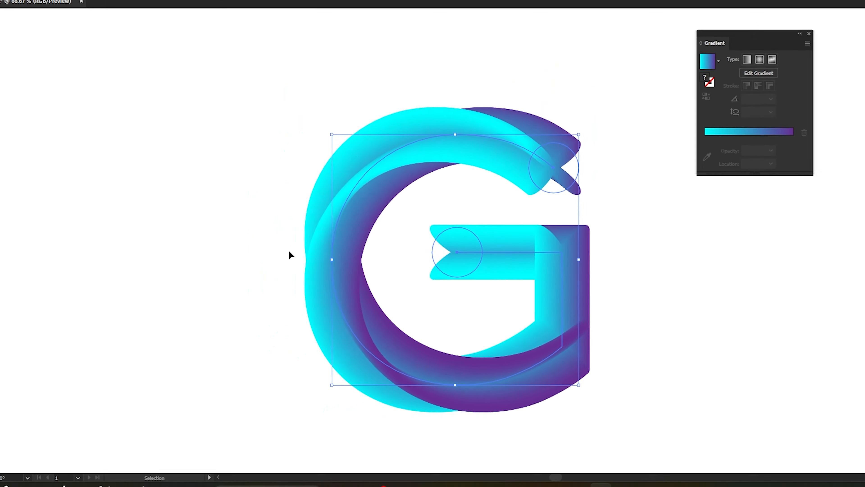
left_click(180, 242)
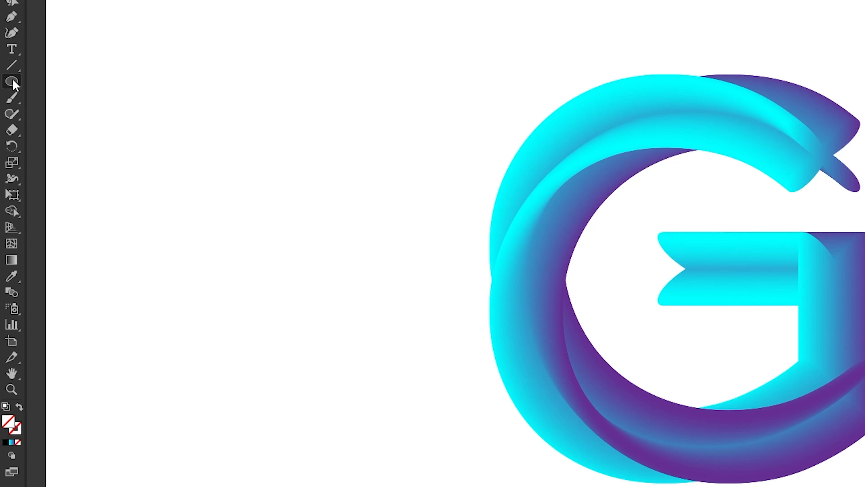
Draw a circle about 278 px in diameter on the empty area left of the G
left_click(11, 92)
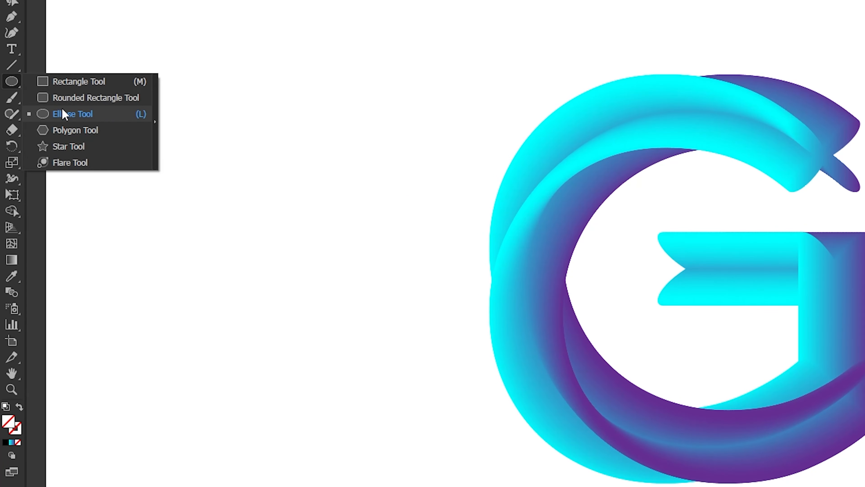
left_click(63, 114)
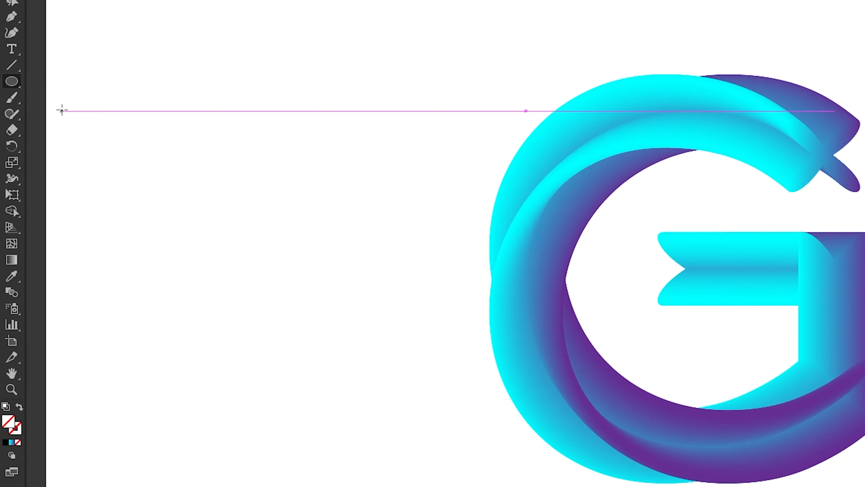
left_click_drag(318, 289, 415, 201)
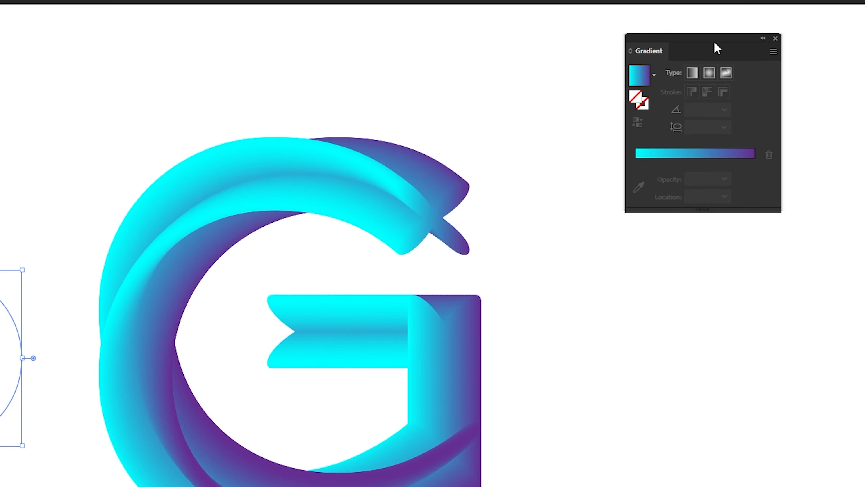
Fill the circle with the White, Black gradient, set to radial and reversed so black is at the centre
left_click_drag(717, 49, 347, 257)
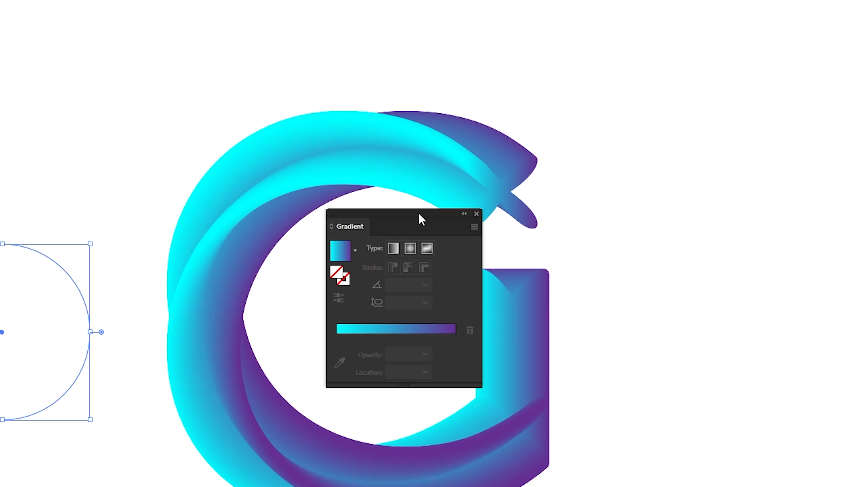
left_click(568, 170)
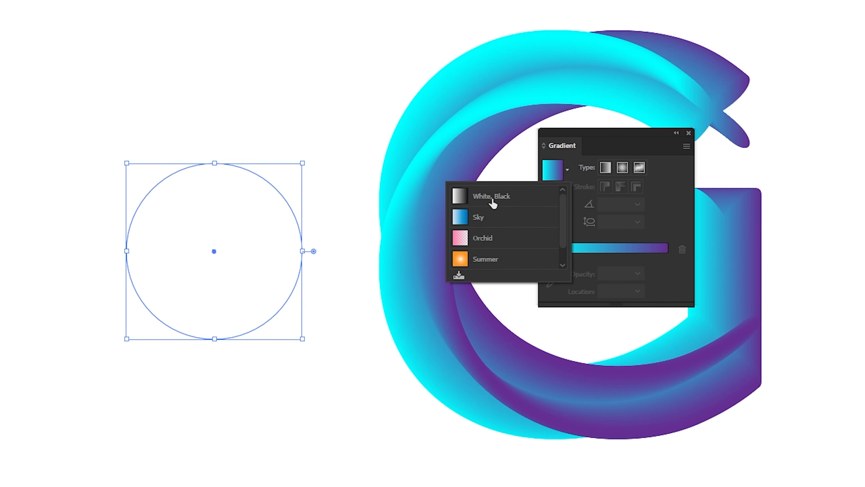
left_click(492, 200)
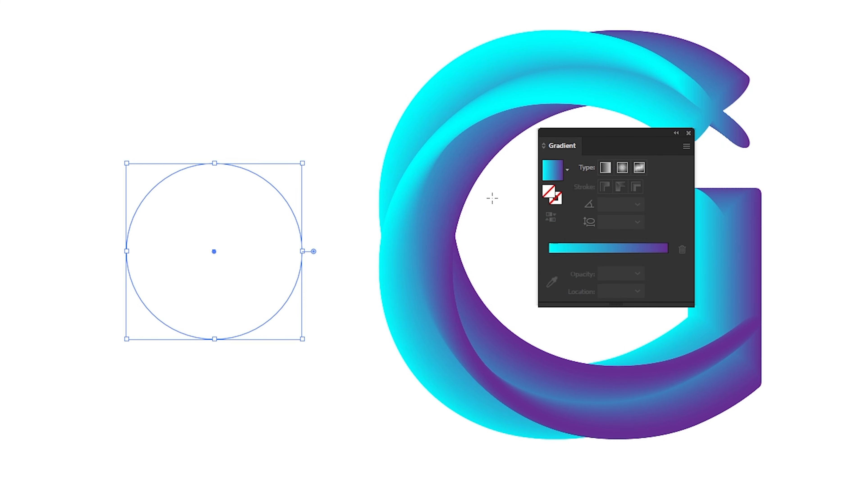
left_click(622, 168)
left_click(550, 216)
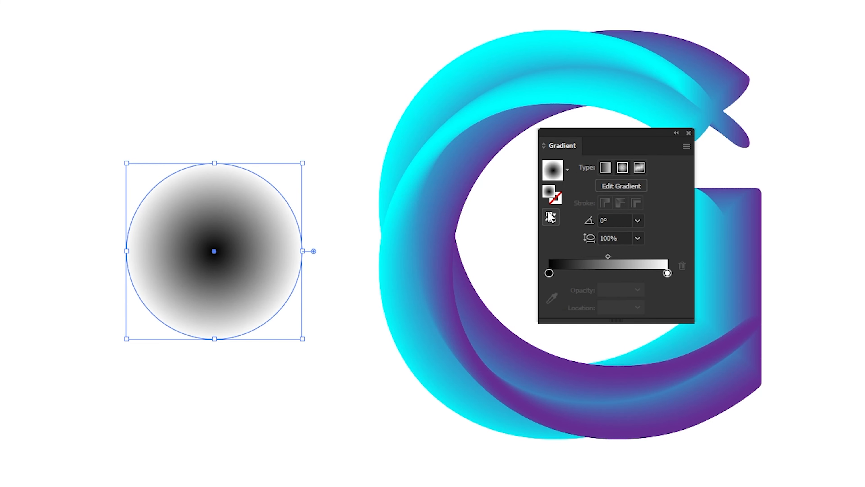
Set the white gradient stop's opacity to 0% and move the circle over the G's lower-left inner curve
left_click(667, 273)
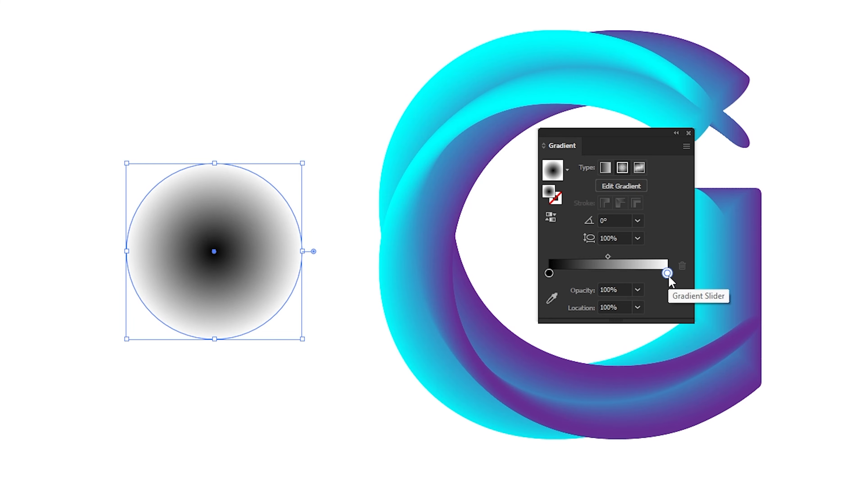
left_click(637, 289)
left_click(640, 302)
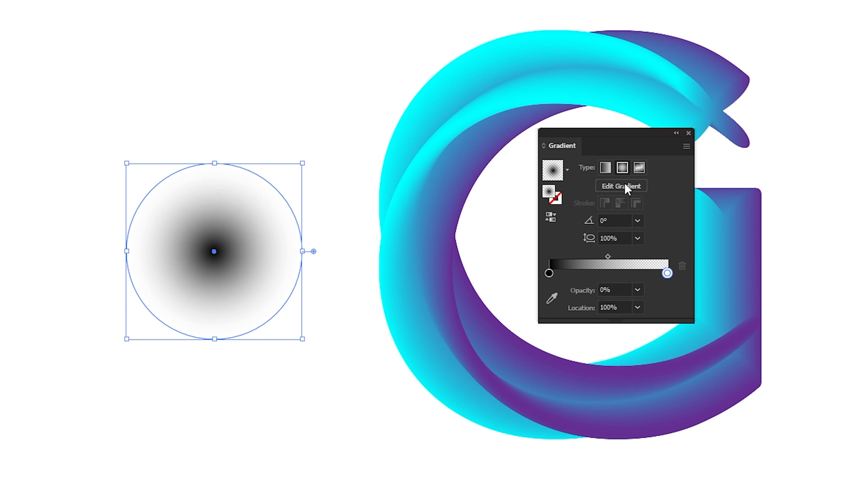
left_click_drag(618, 141, 864, 0)
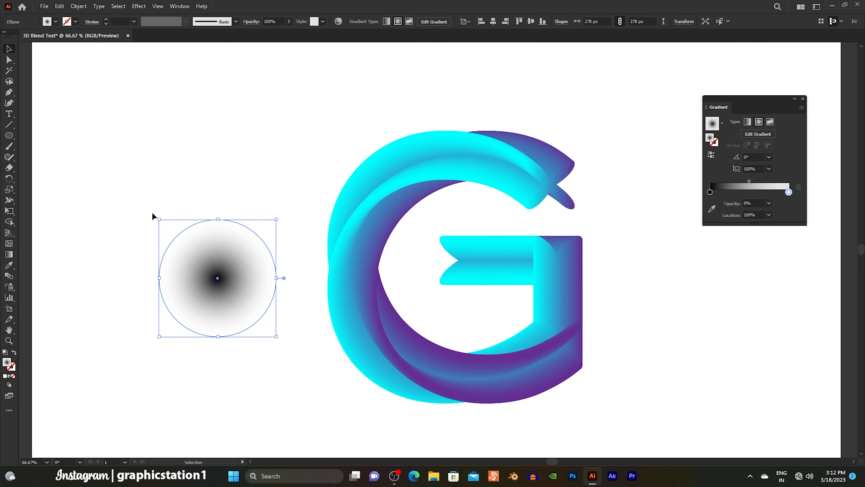
left_click_drag(211, 273, 380, 331)
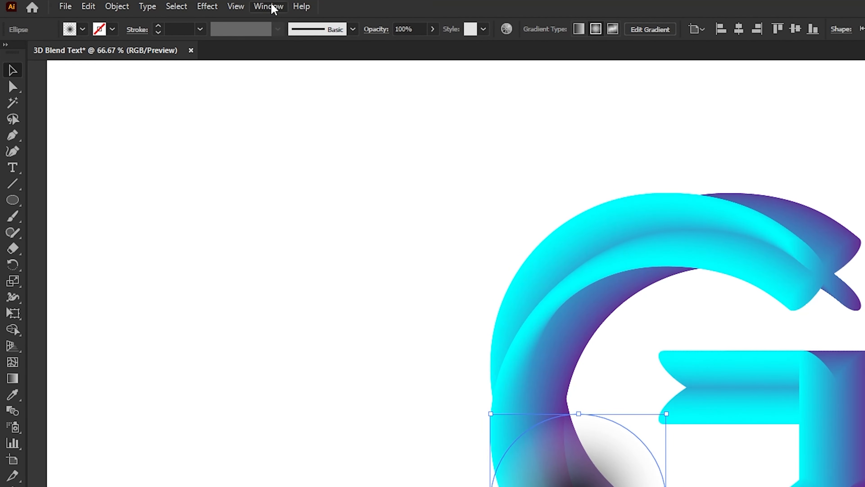
Set the blend mode of the radial gradient circle over the G to Multiply
left_click(185, 6)
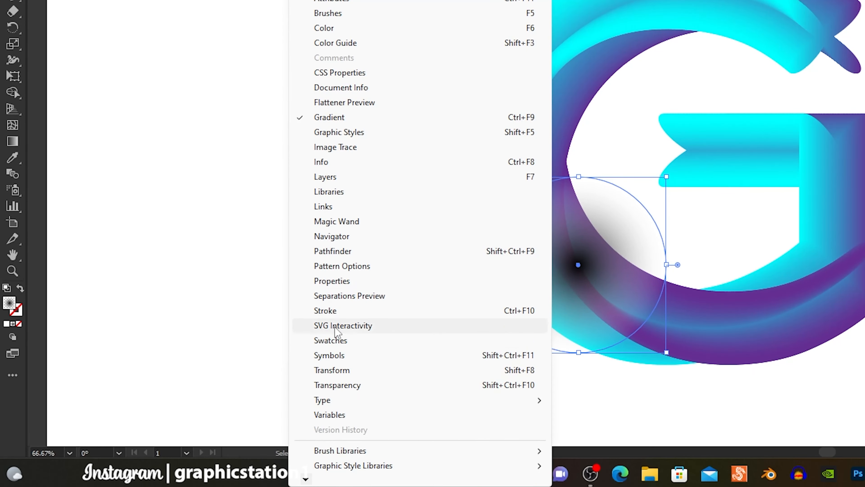
left_click(383, 388)
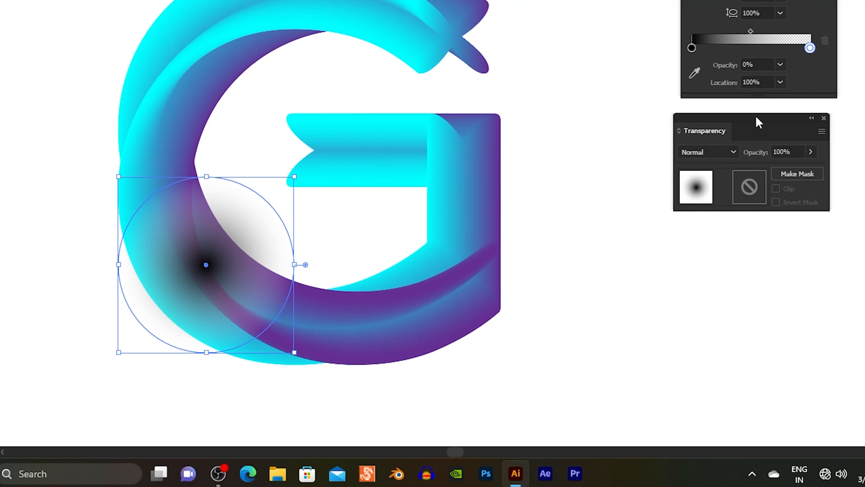
left_click_drag(756, 122, 585, 52)
left_click(559, 80)
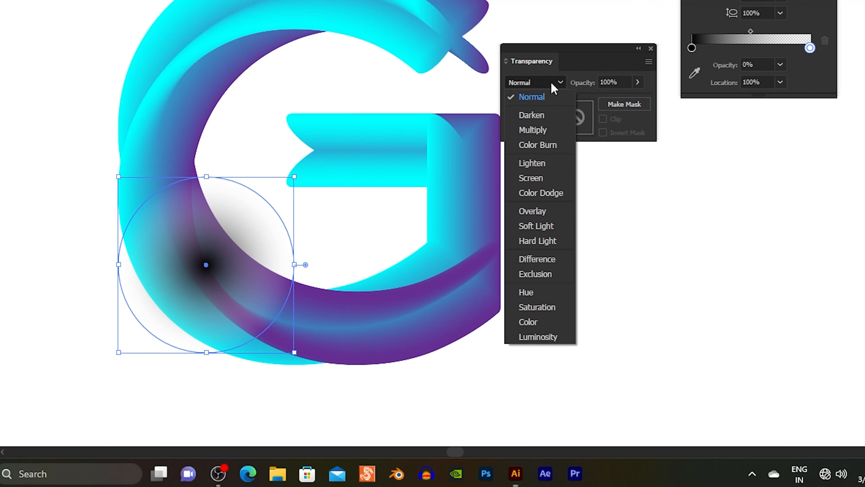
left_click(551, 131)
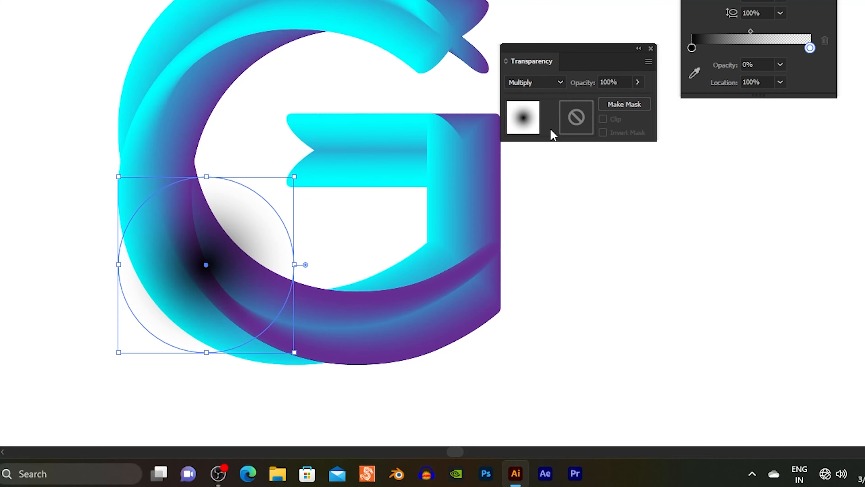
Move the gradient circle below the G and flatten it into a shadow ellipse about 278 px wide and 46 px high
left_click_drag(214, 287, 328, 366)
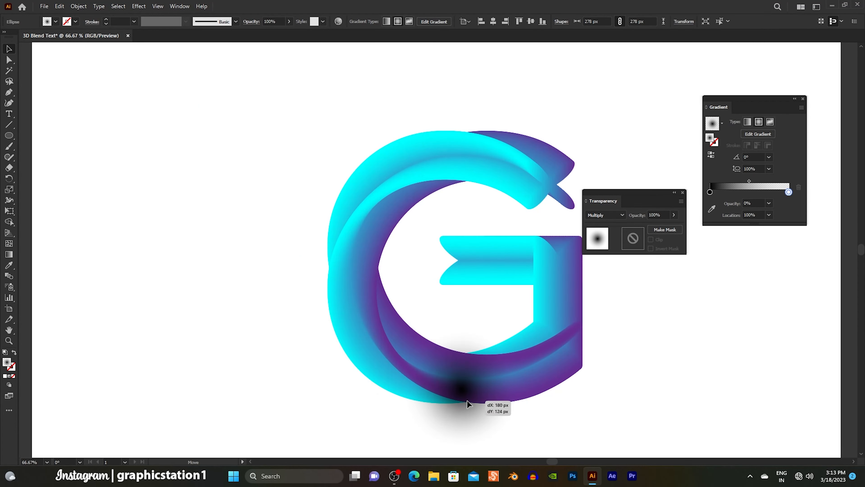
left_click_drag(467, 404, 467, 404)
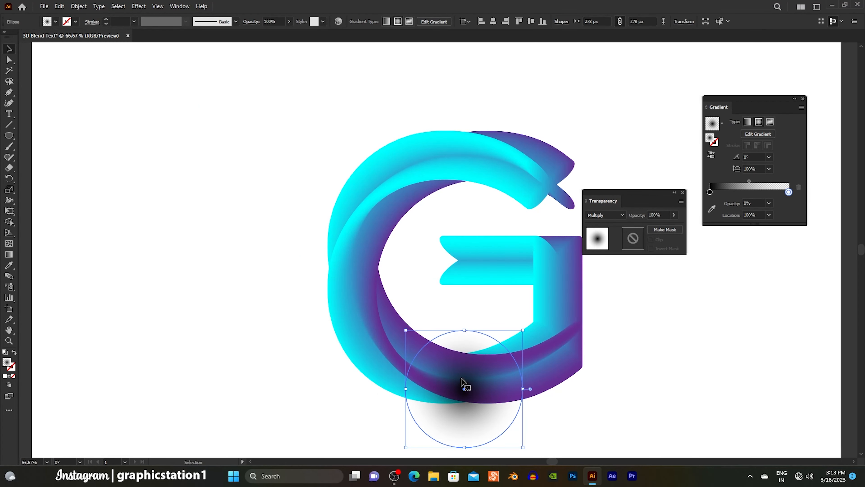
left_click_drag(465, 329, 487, 428)
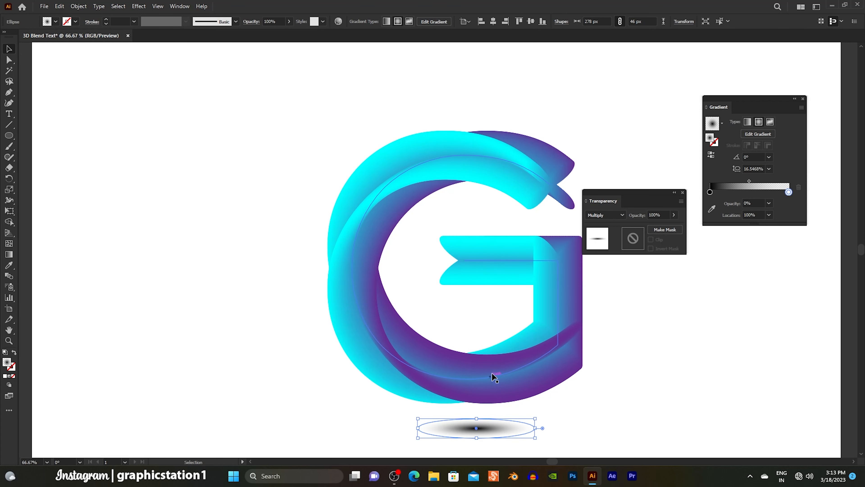
Shift the G and its shadow together up and left on the artboard, and move the floating transparency settings away from the artwork
left_click_drag(304, 184, 499, 438)
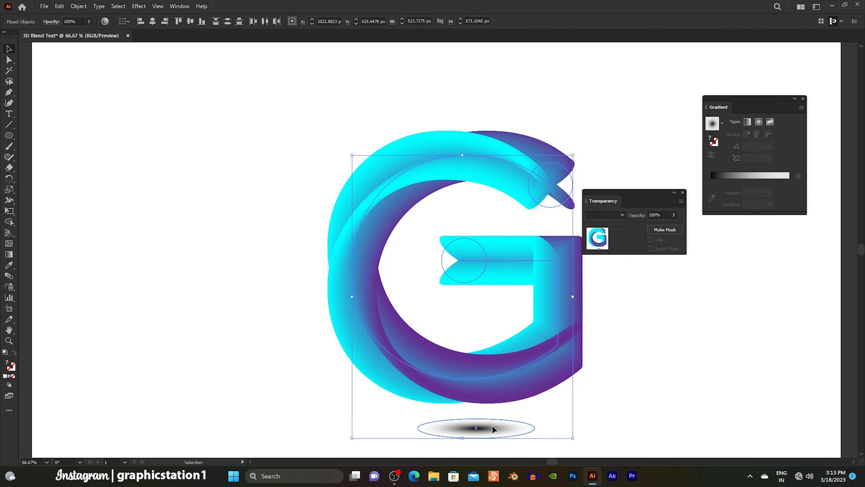
left_click_drag(472, 402, 434, 363)
left_click(589, 340)
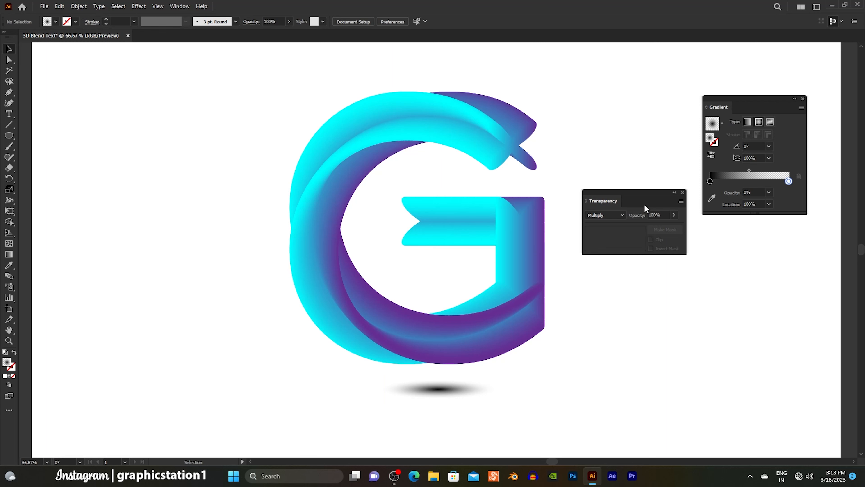
left_click_drag(644, 192, 736, 278)
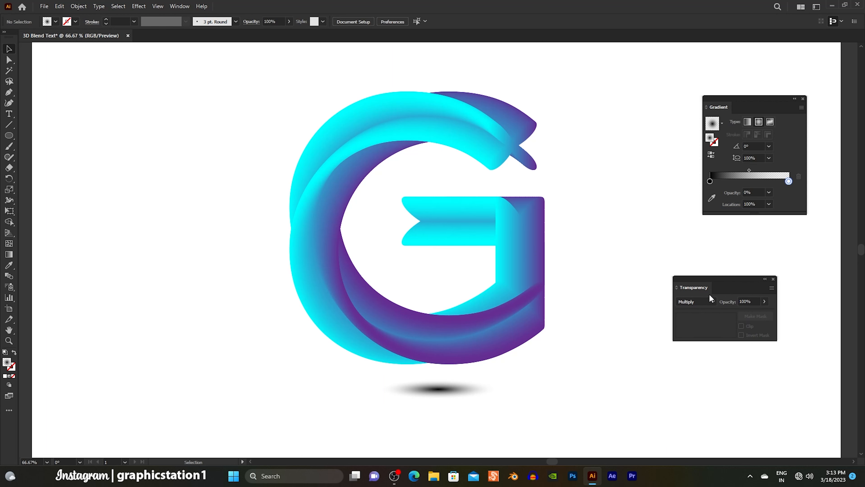
Widen the shadow ellipse evenly from its centre so it spans most of the G's base, and deselect it
left_click(459, 391)
left_click_drag(499, 389, 468, 388)
left_click(466, 419)
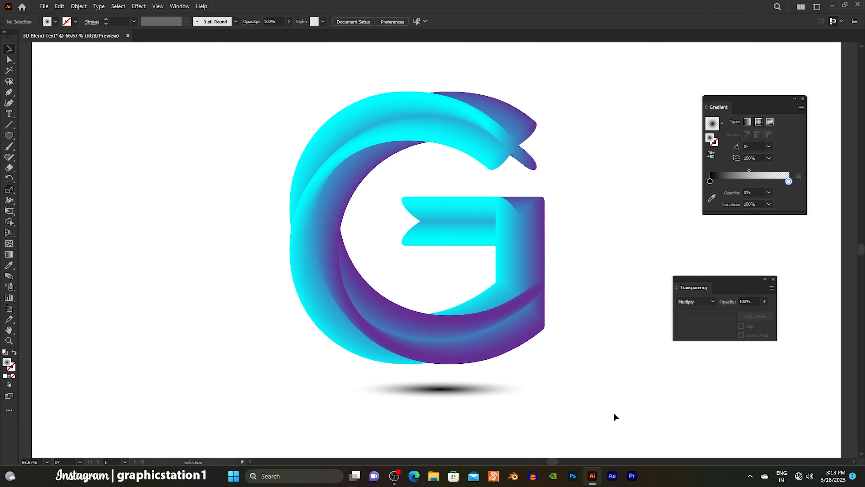